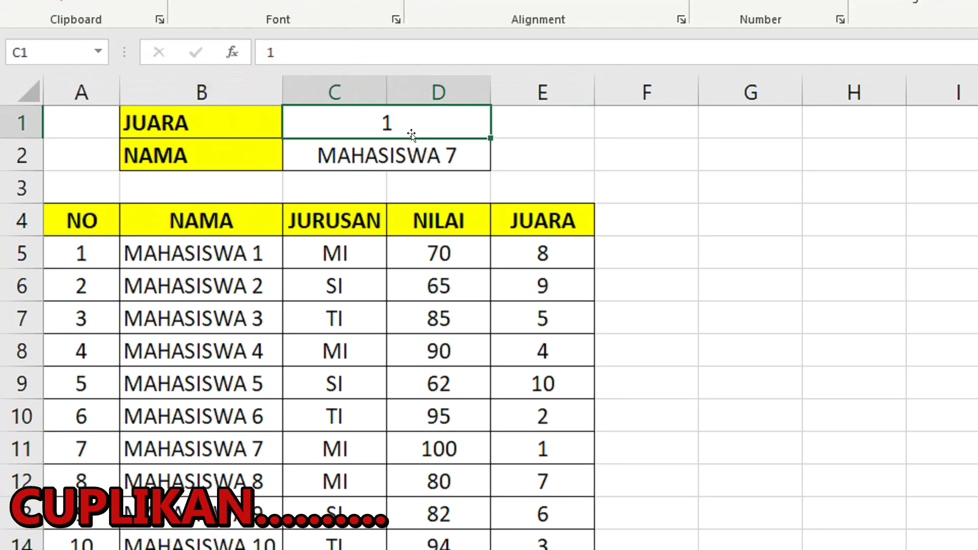
Enter ranks 2 and 3 in C1 and check each returned name against the table rows
text(2)
key(Return)
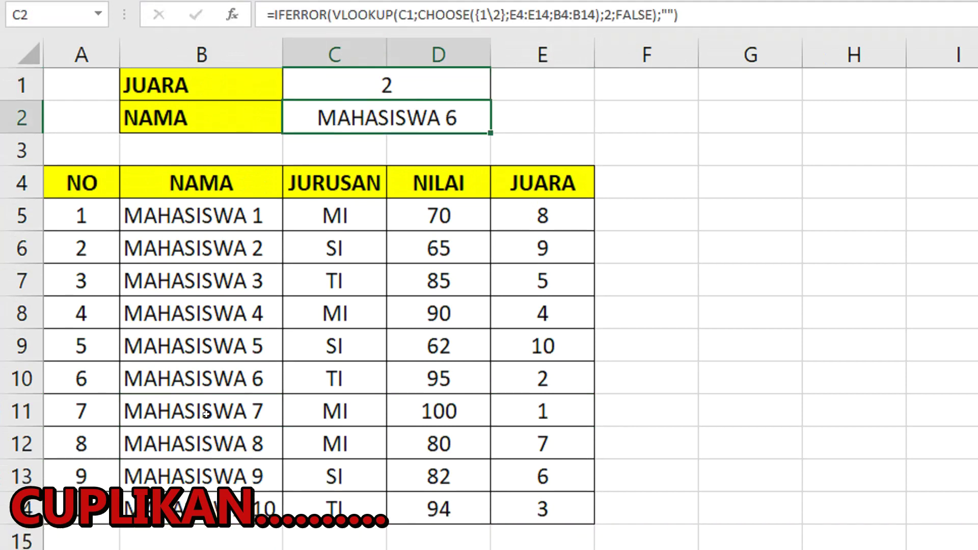
drag(553, 354, 242, 351)
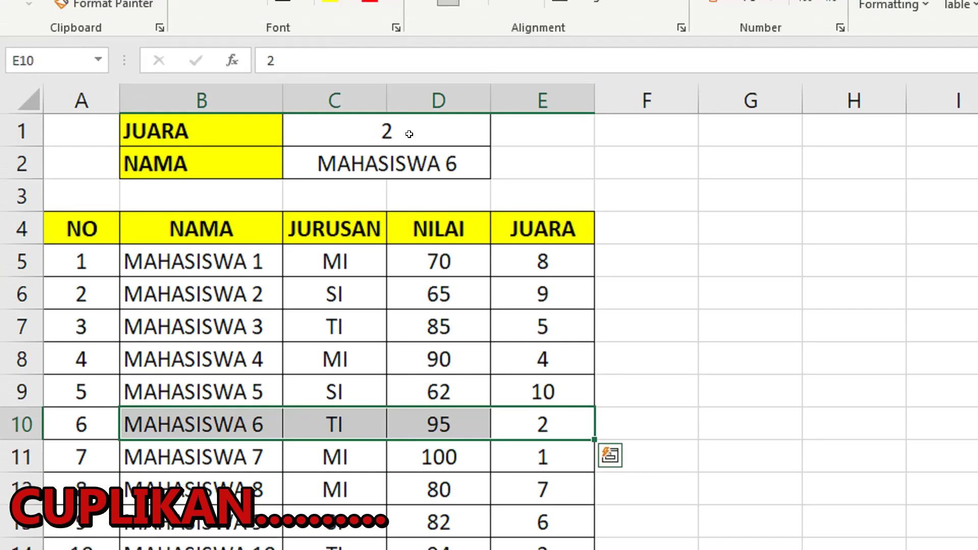
click(410, 134)
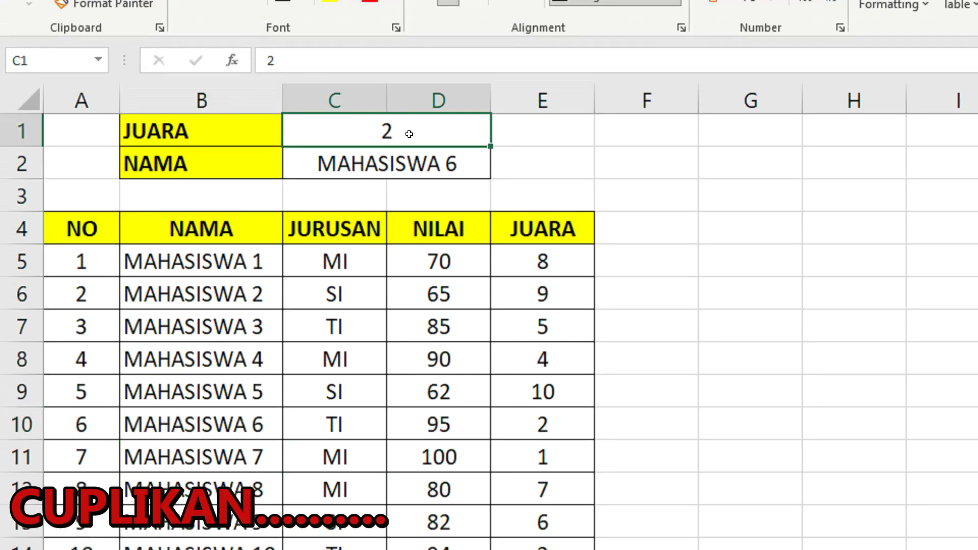
text(3)
key(Return)
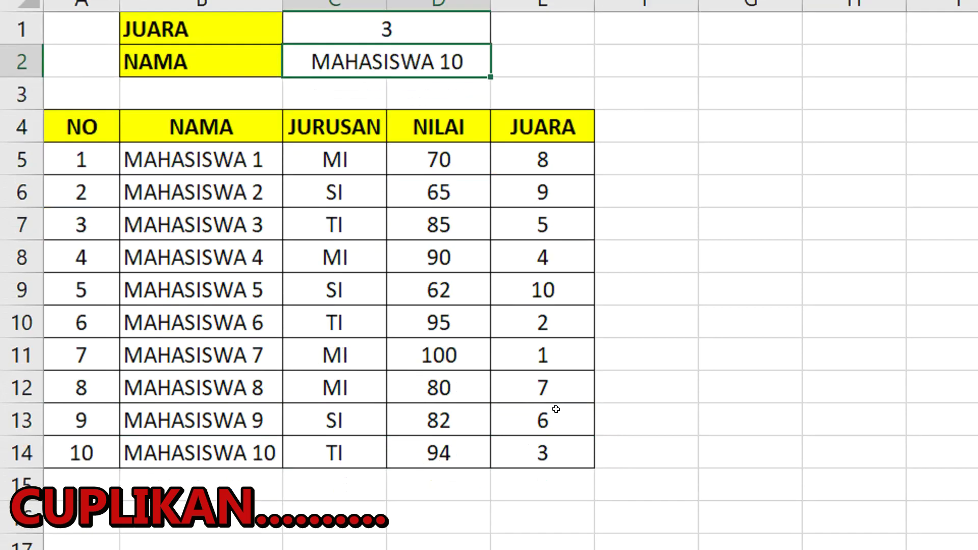
click(536, 409)
click(250, 410)
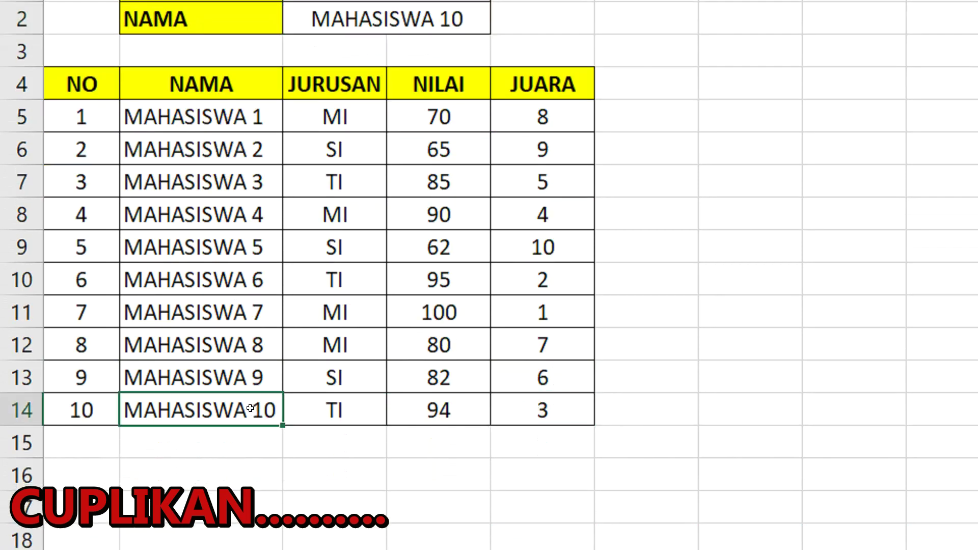
Enter ranks 4 and 5 in C1, checking C2's names against the JUARA column
click(390, 50)
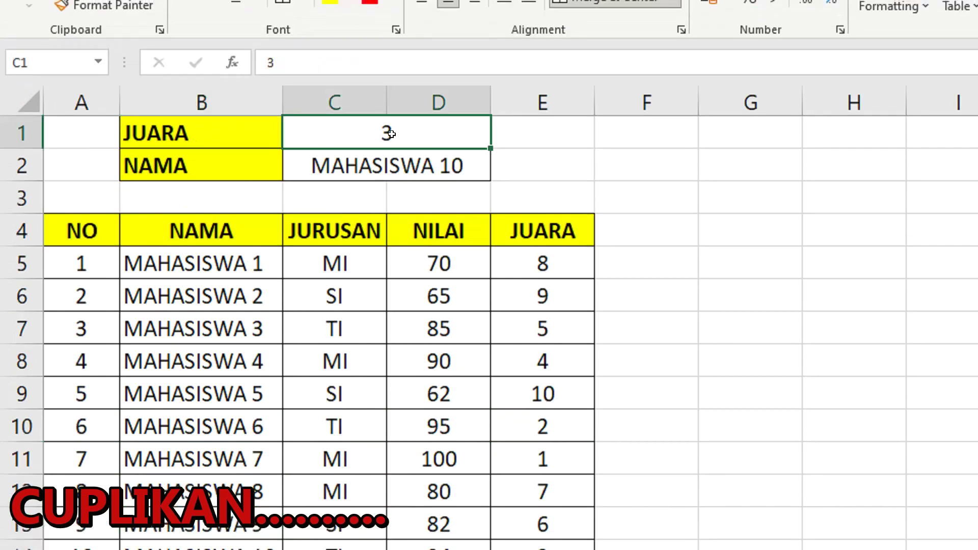
text(4)
key(Return)
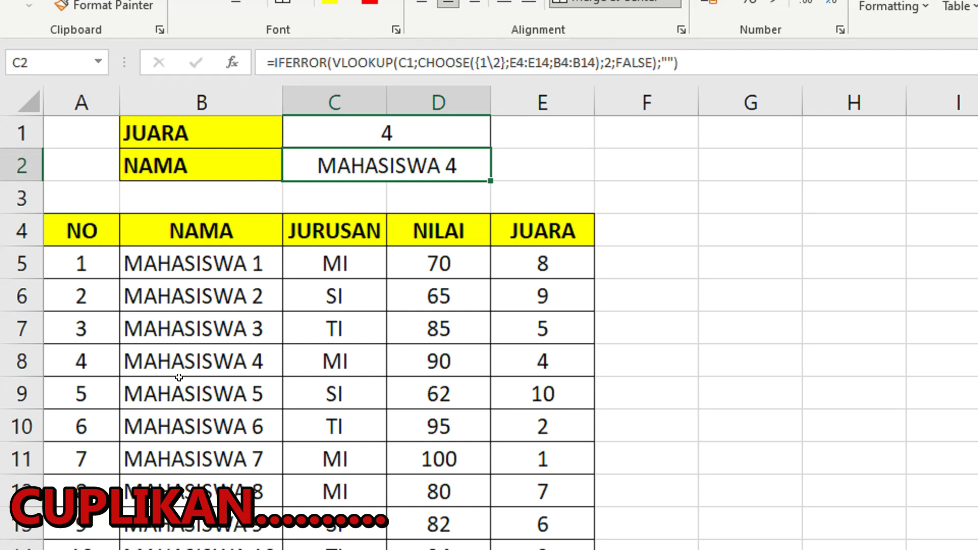
drag(189, 363, 486, 356)
click(538, 359)
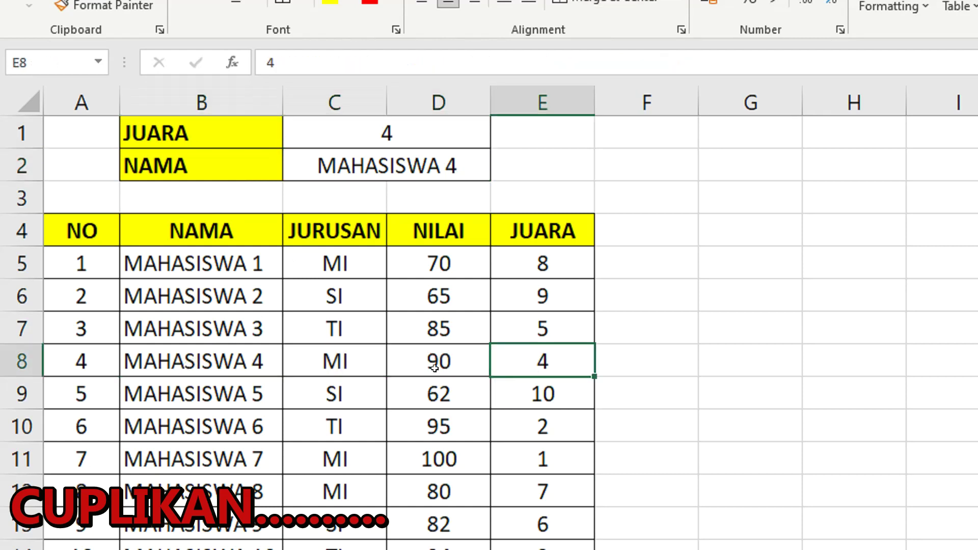
click(256, 365)
click(416, 147)
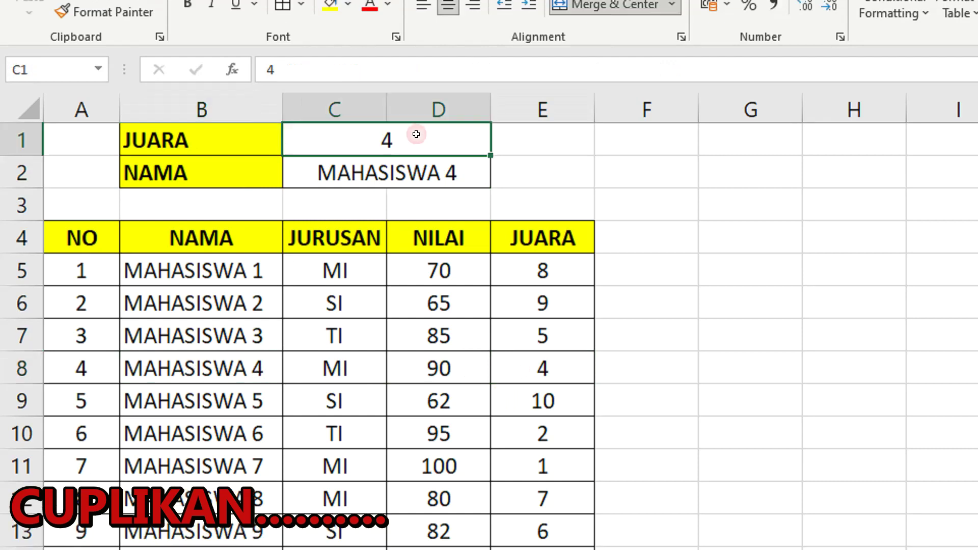
text(5)
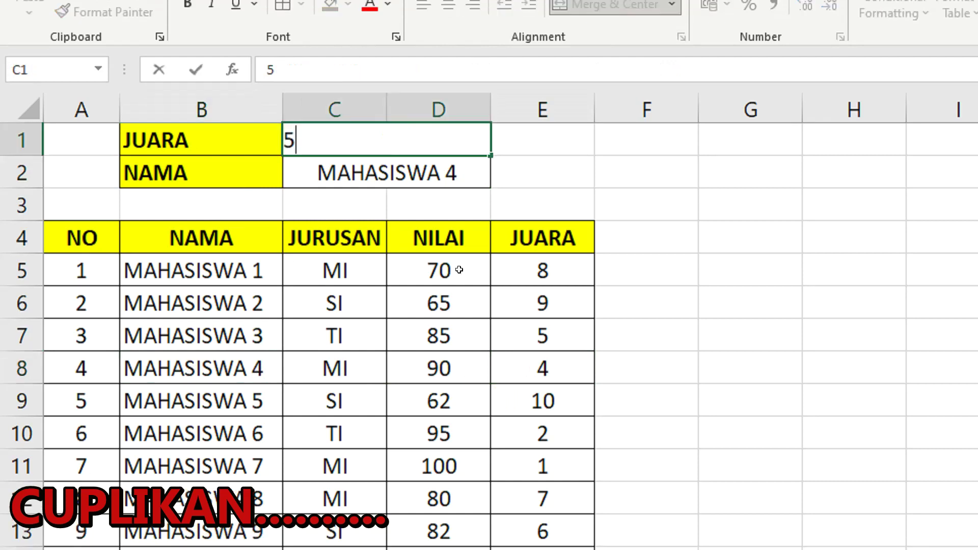
key(Return)
click(561, 333)
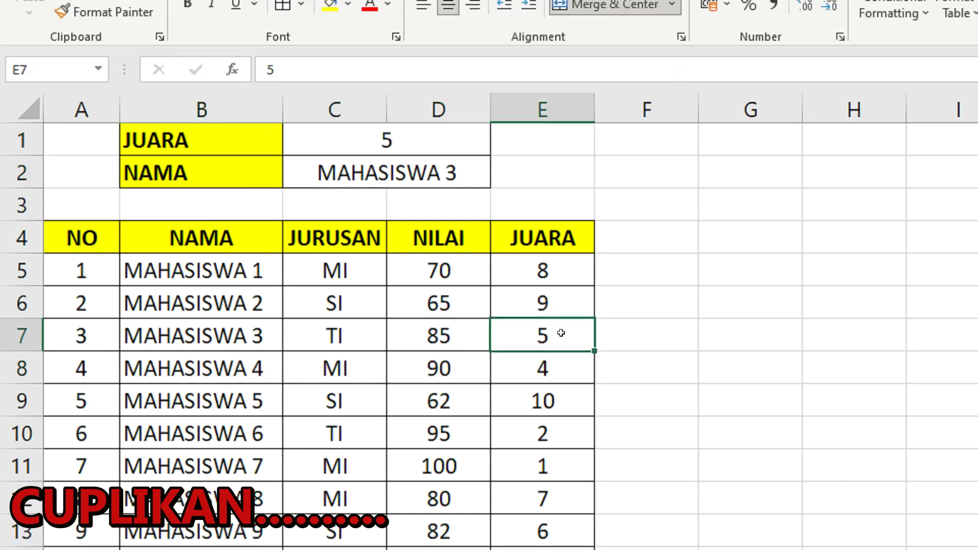
click(196, 334)
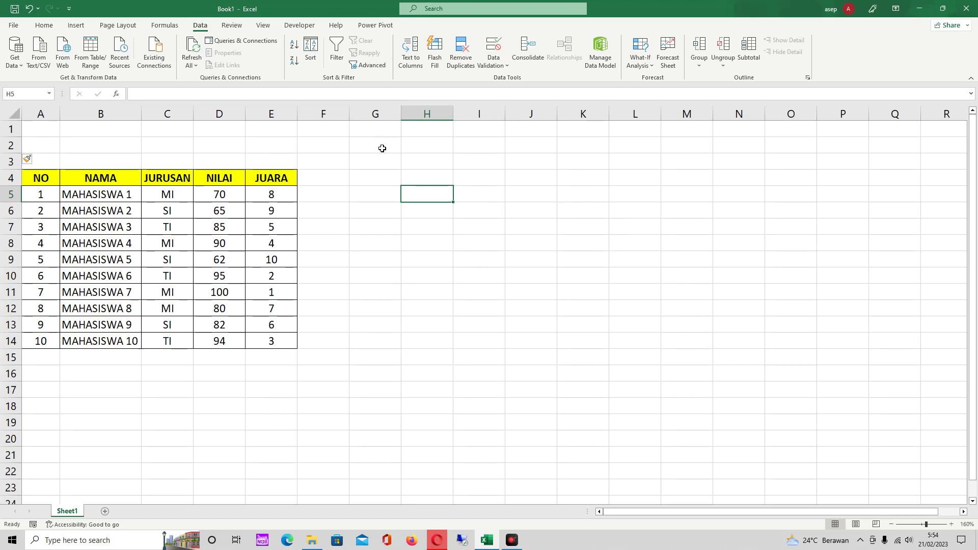
Review the source table by selecting columns B:E, the JUARA values and the empty cells above
drag(277, 113, 77, 117)
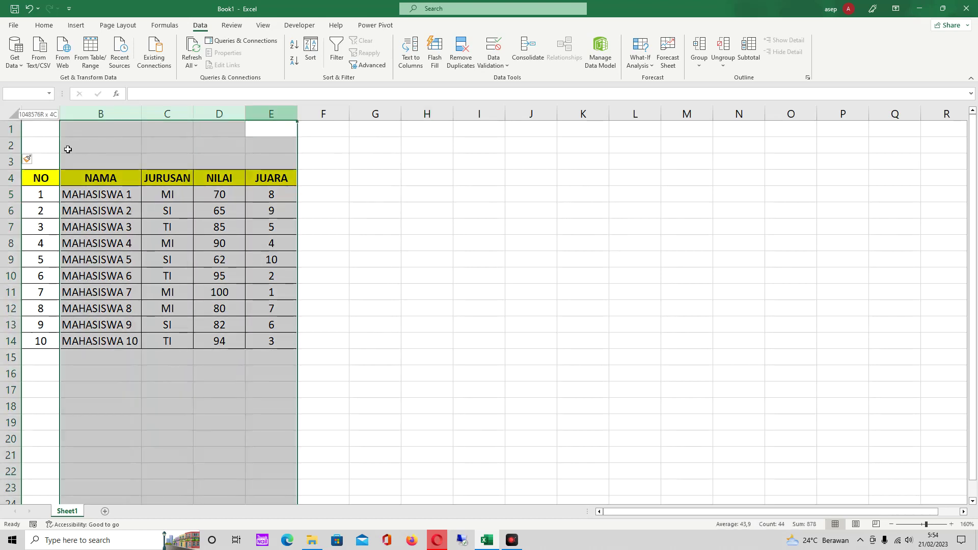
mouse_move(260, 174)
mouse_down()
mouse_move(286, 329)
mouse_move(277, 342)
mouse_up()
click(94, 175)
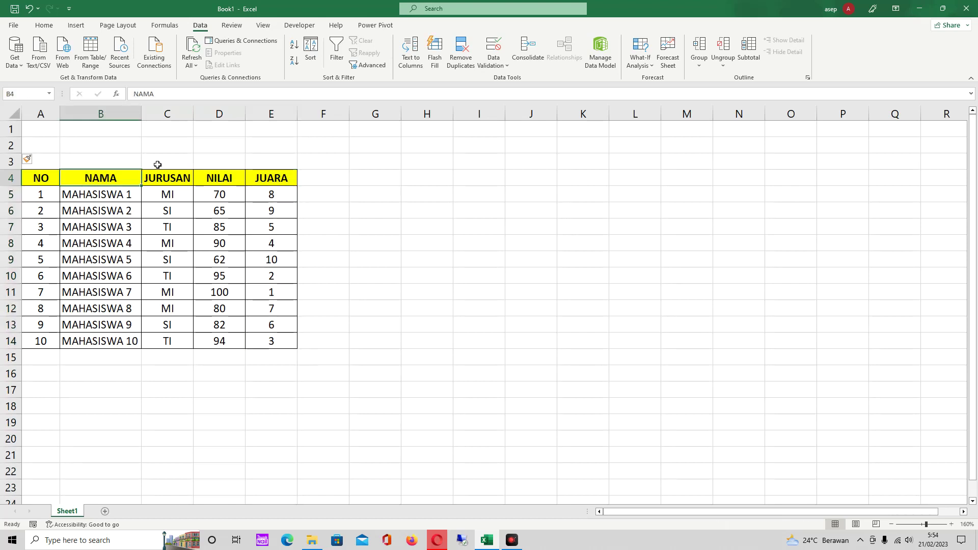
drag(120, 115, 267, 117)
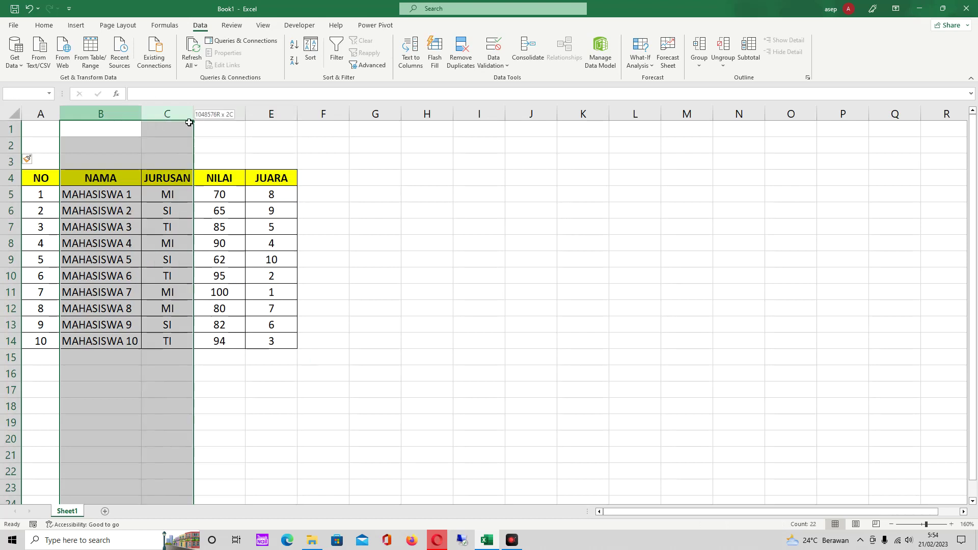
click(114, 136)
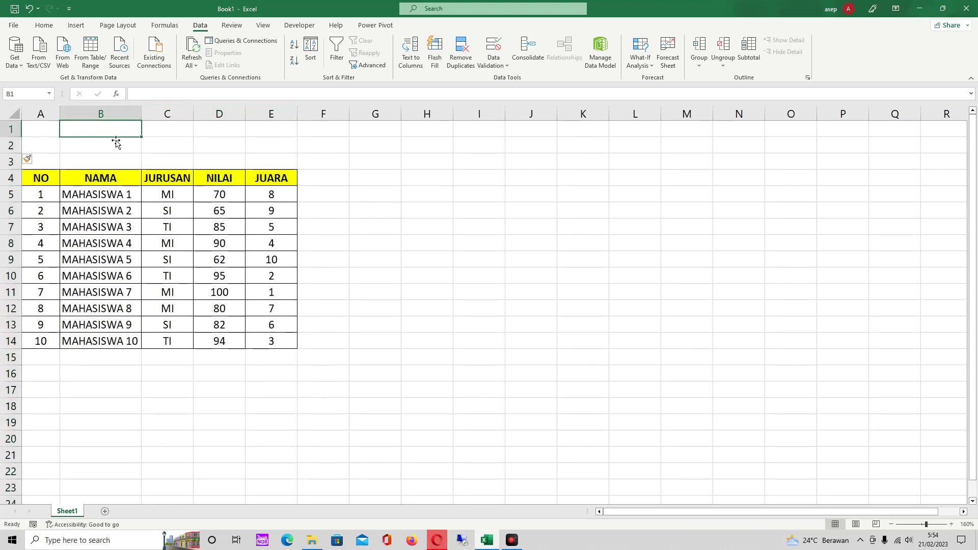
click(271, 113)
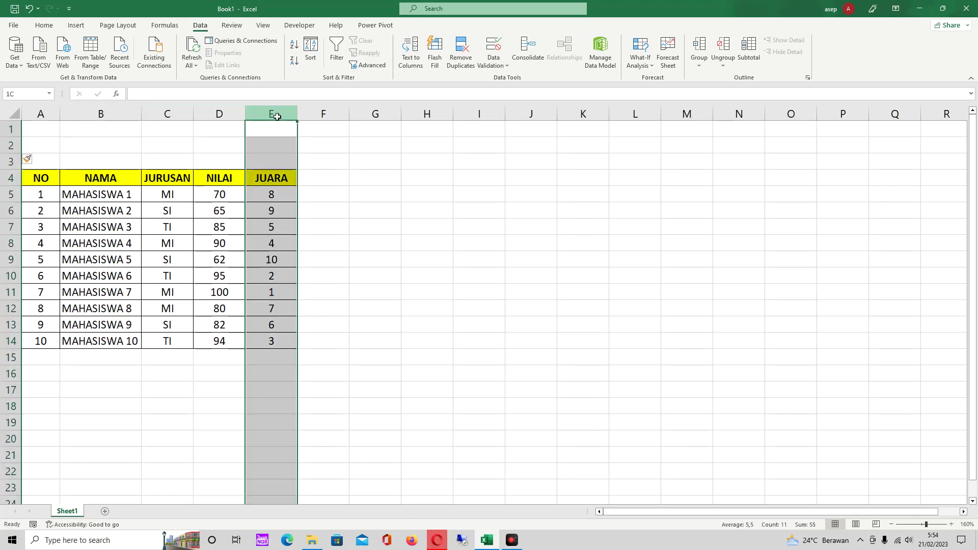
click(270, 141)
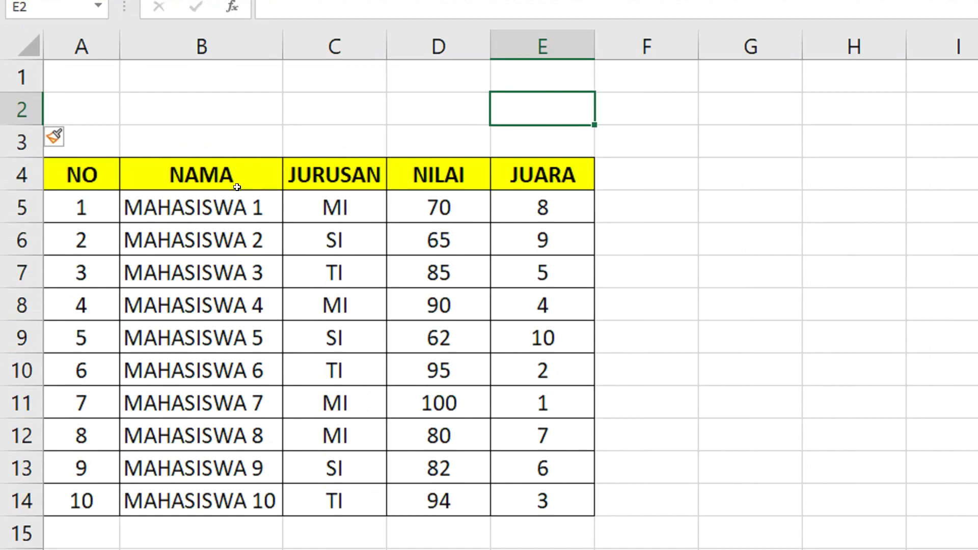
click(219, 192)
click(364, 166)
click(465, 170)
click(528, 170)
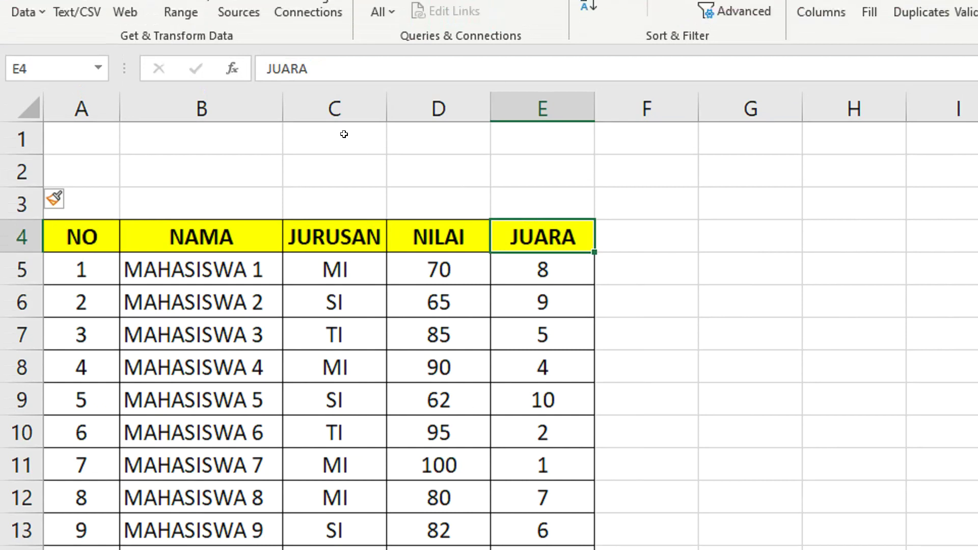
click(344, 134)
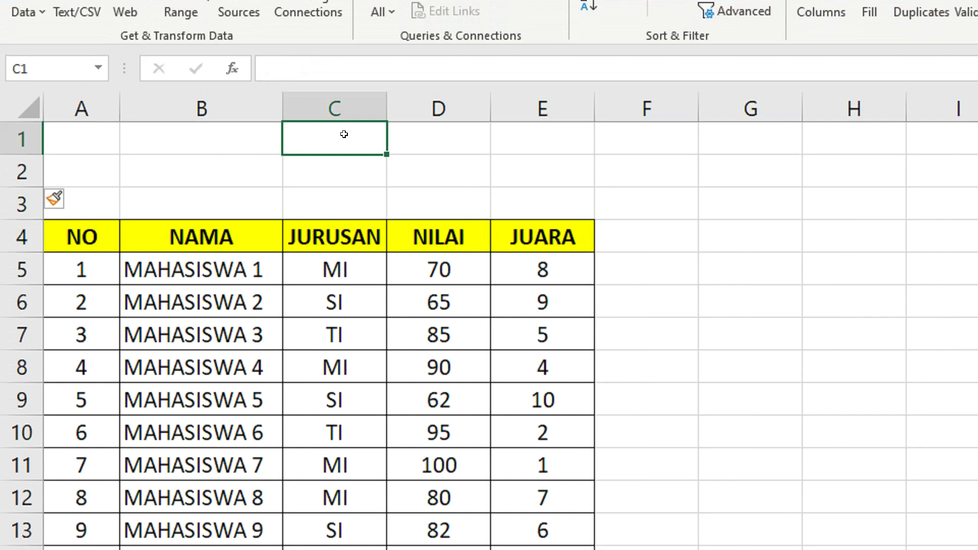
click(208, 134)
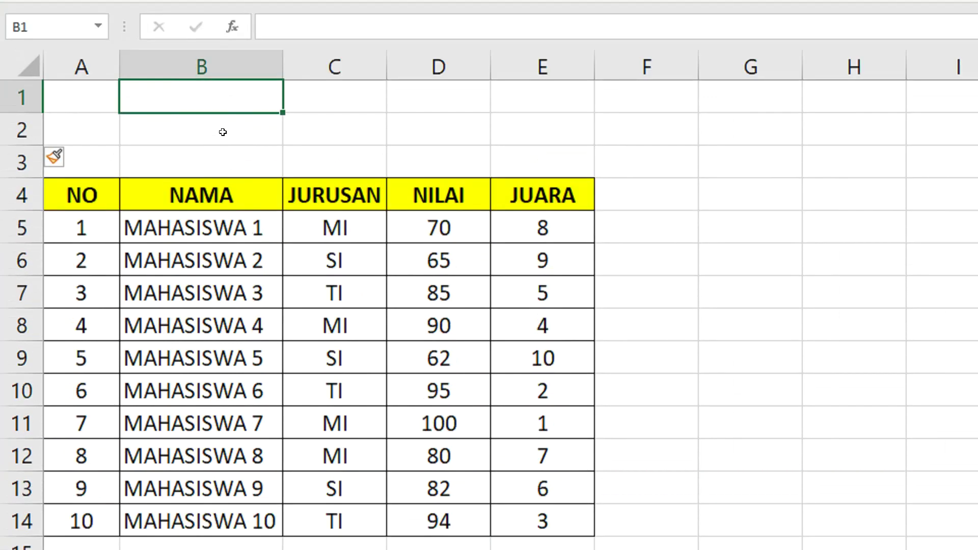
Type the labels JUARA in B1 and NAMA in B2
text(JU)
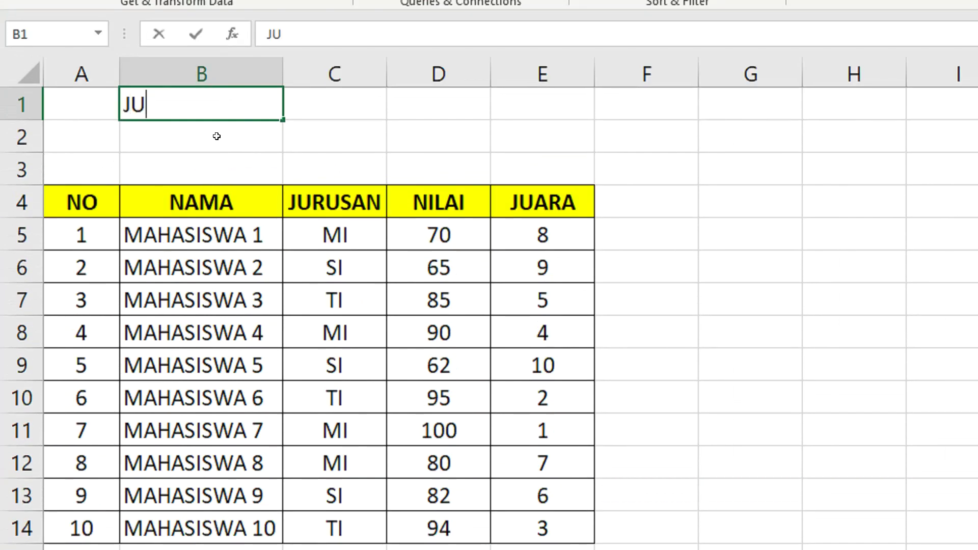
text(ARA)
click(361, 131)
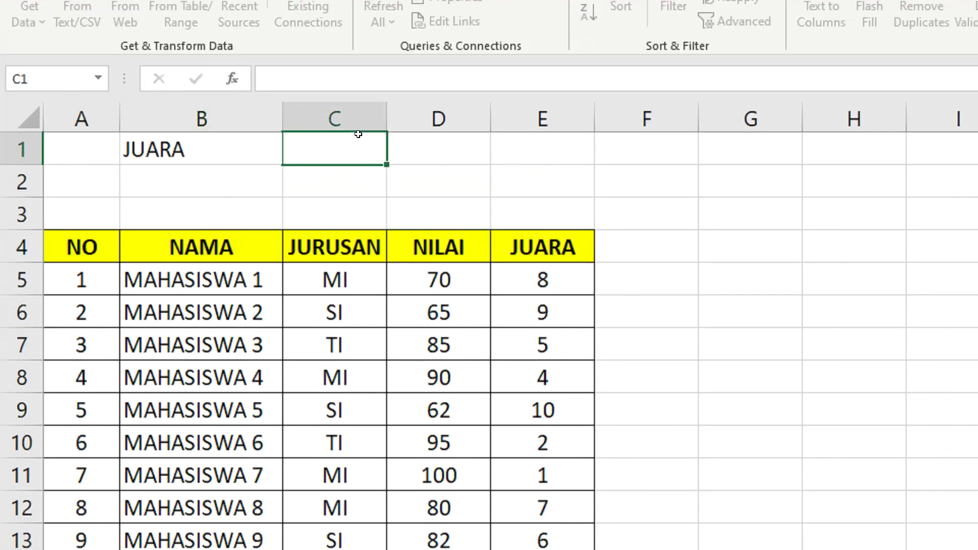
click(234, 175)
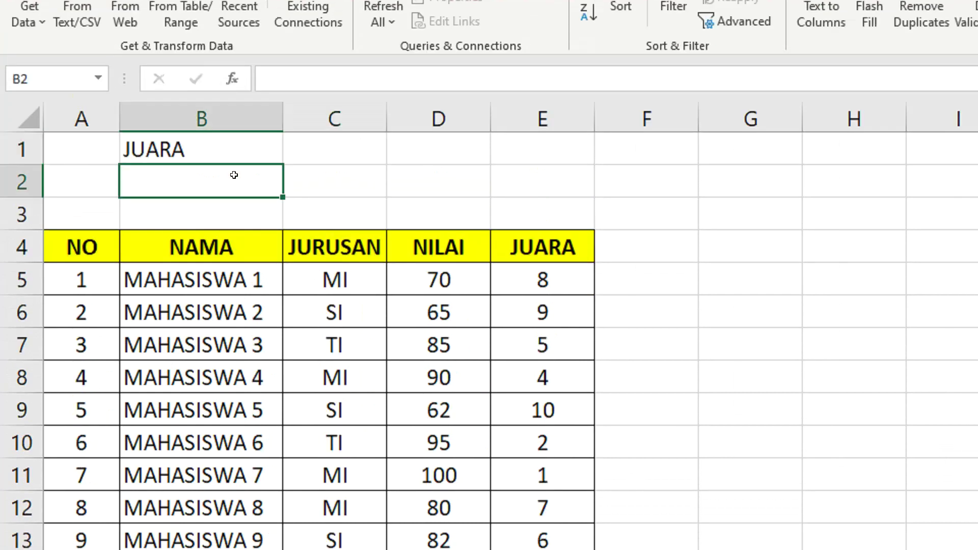
text(NAMA)
click(353, 191)
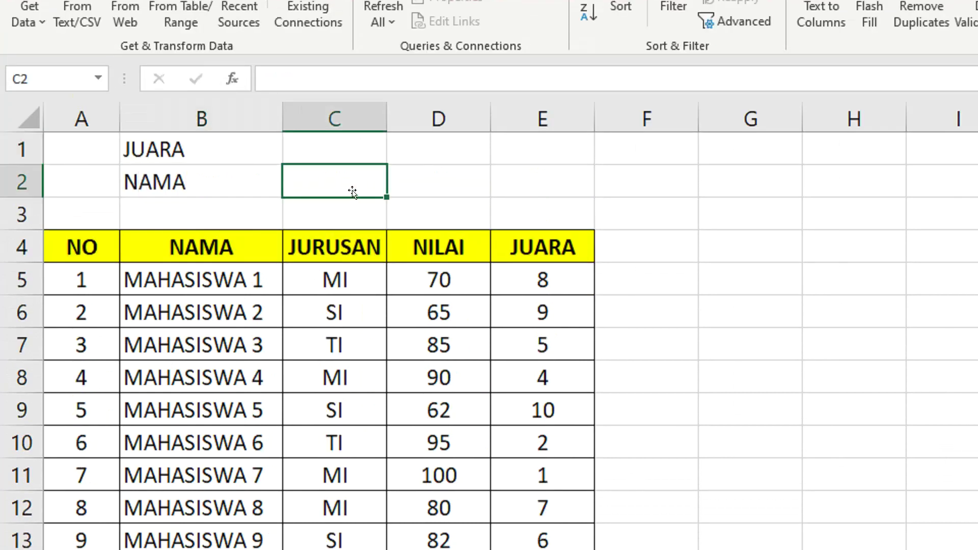
Test rank values 1 and 2 in C1, then delete the value
click(365, 151)
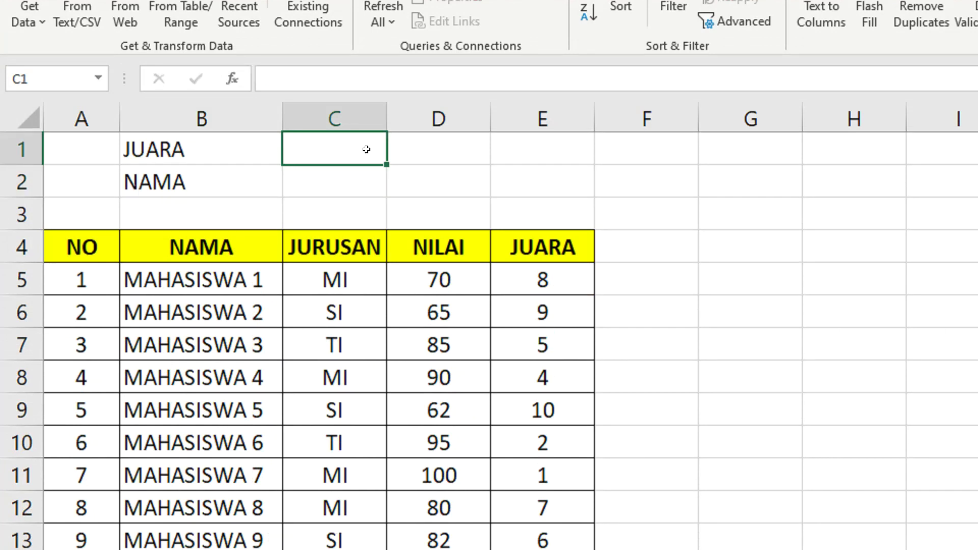
text(1)
key(Tab)
click(338, 152)
click(339, 176)
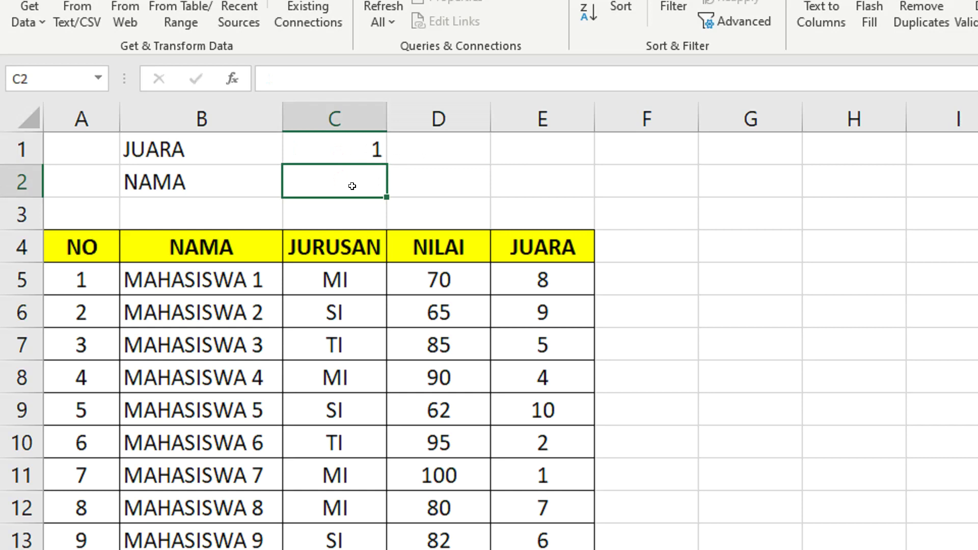
click(365, 148)
text(2)
key(Return)
click(229, 155)
click(339, 149)
key(Delete)
click(389, 149)
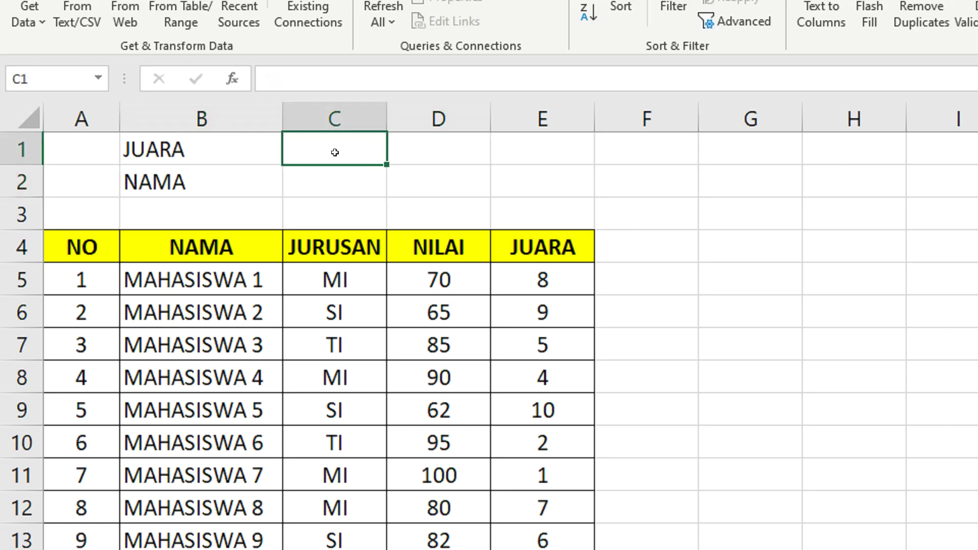
Merge C1:D1 and C2:D2 with Merge & Center
drag(334, 152, 416, 148)
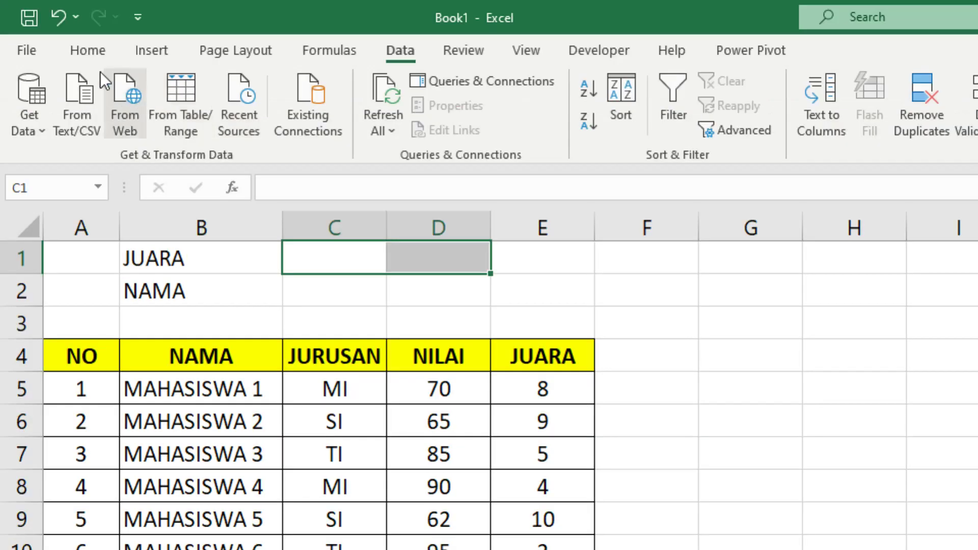
click(88, 50)
click(596, 122)
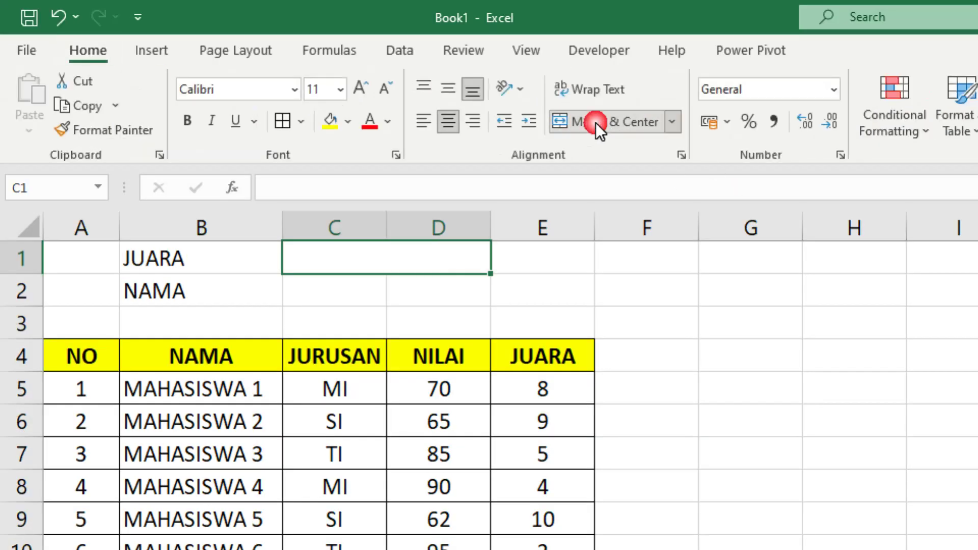
drag(378, 290, 432, 299)
click(609, 125)
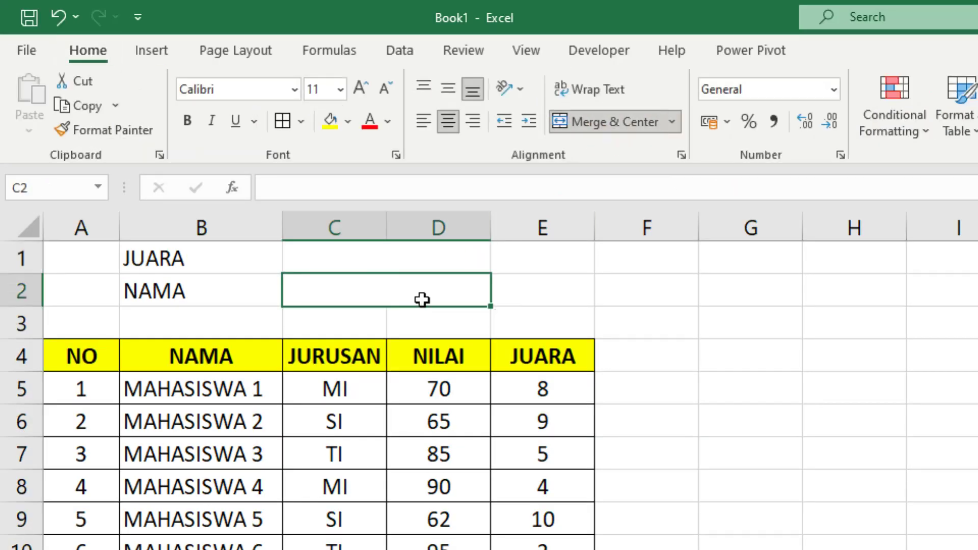
Give B1:D2 All Borders and make the JUARA and NAMA labels bold on yellow fill
drag(411, 255, 419, 277)
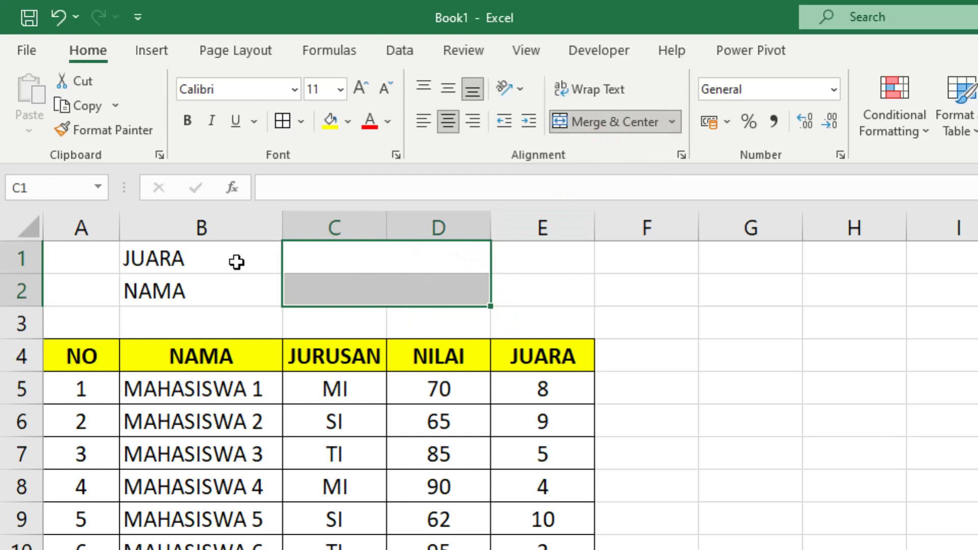
drag(243, 258, 389, 300)
click(284, 125)
click(375, 256)
drag(225, 266, 224, 303)
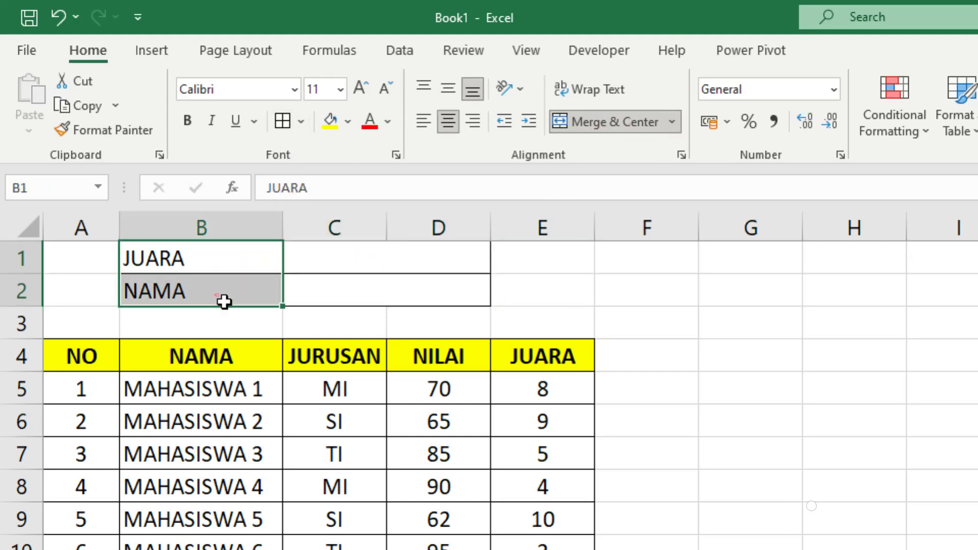
click(330, 122)
click(192, 128)
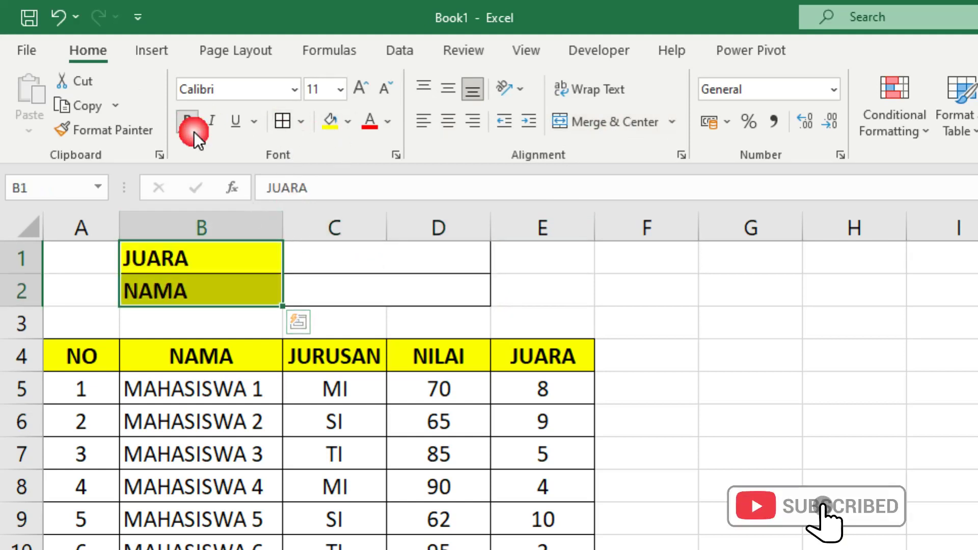
Test rank 1 in the merged C1 cell, then clear it and select C2
click(382, 264)
click(605, 315)
click(429, 273)
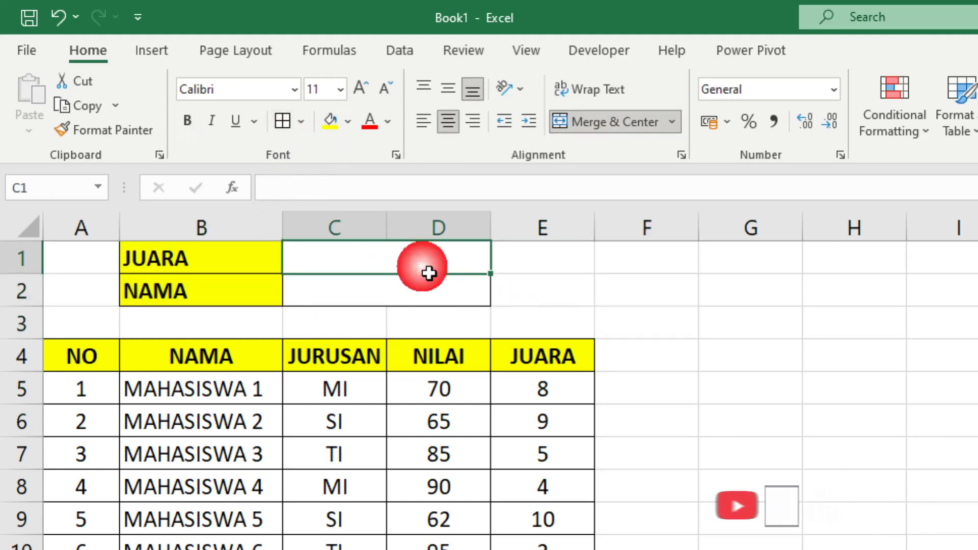
text(1)
click(520, 270)
click(417, 300)
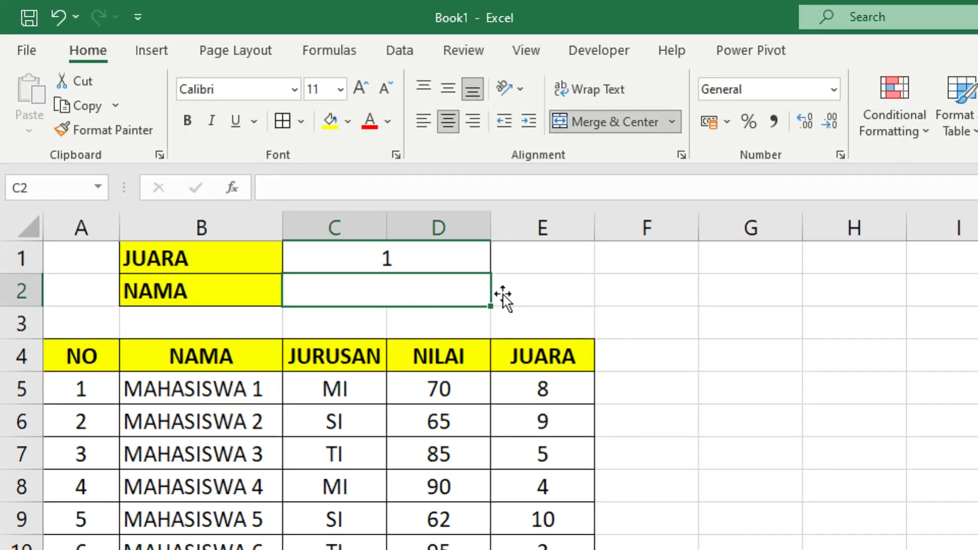
click(450, 264)
key(Delete)
click(631, 317)
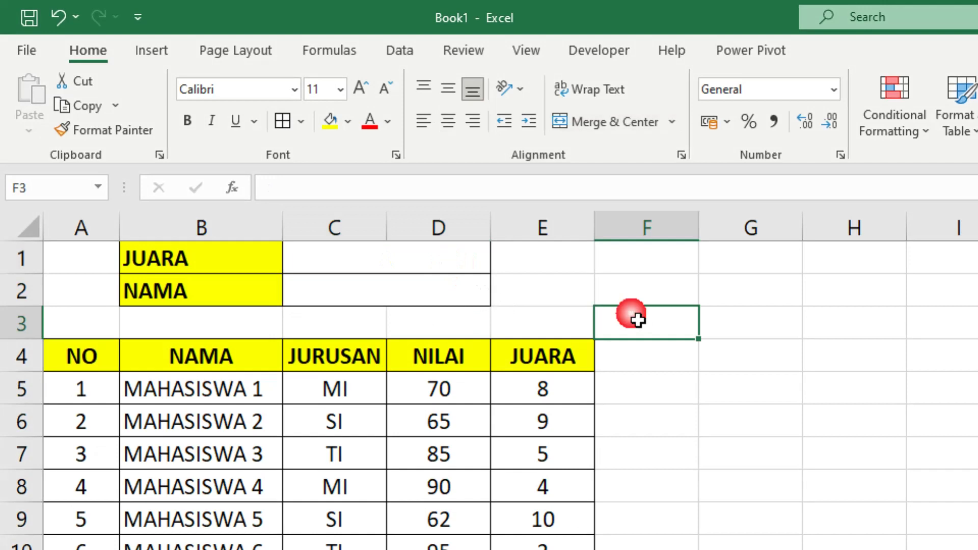
click(410, 296)
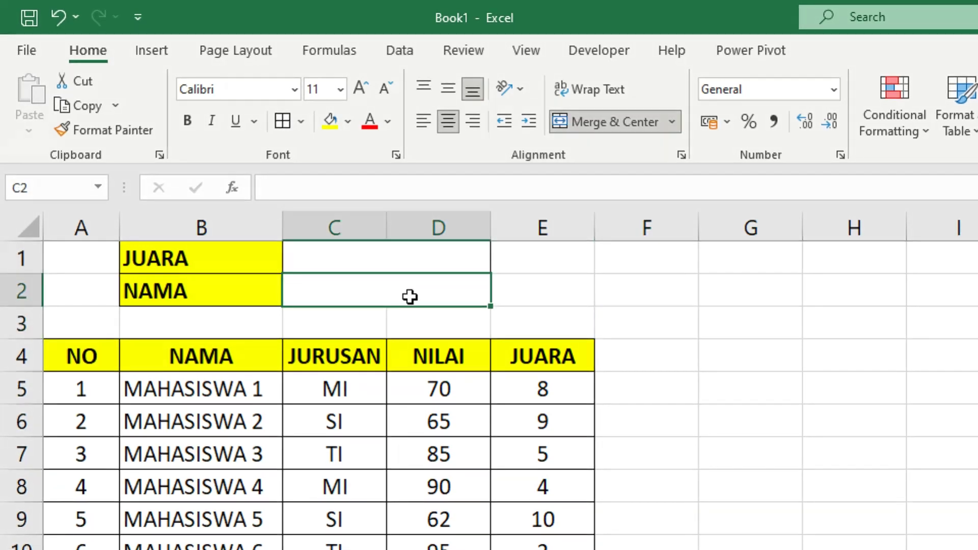
Start the C2 formula =VLOOKUP(C1;CHOOSE({1\2}; and add the JUARA range E4:E14
double_click(410, 297)
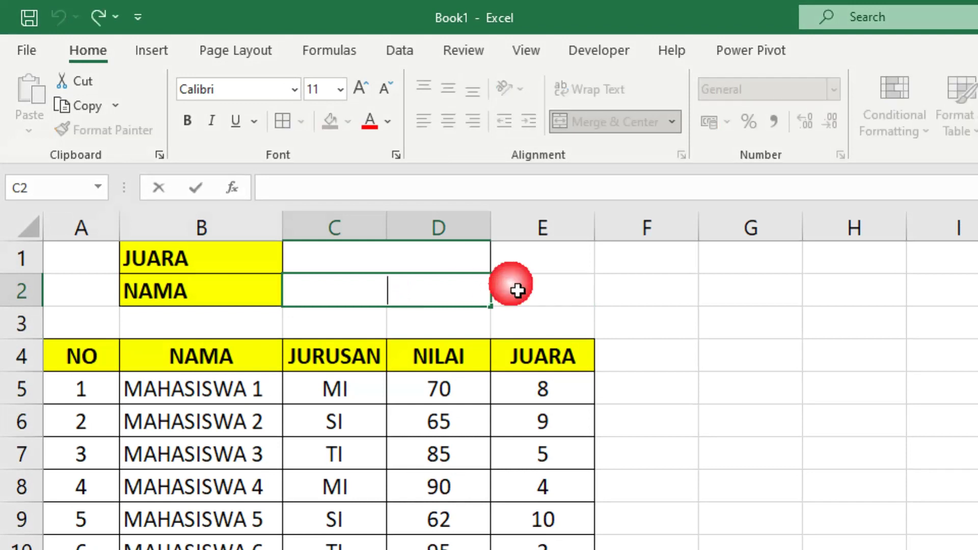
text(=VLO)
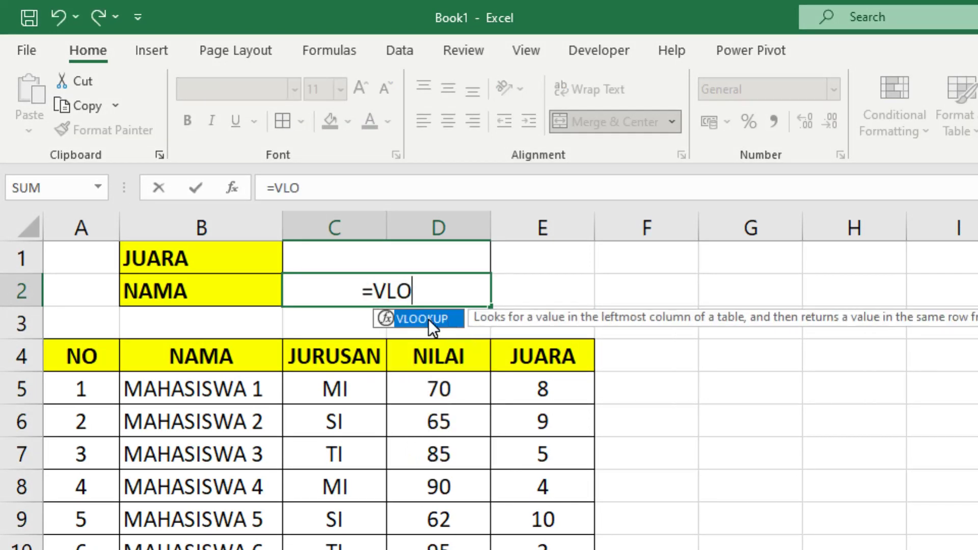
double_click(429, 320)
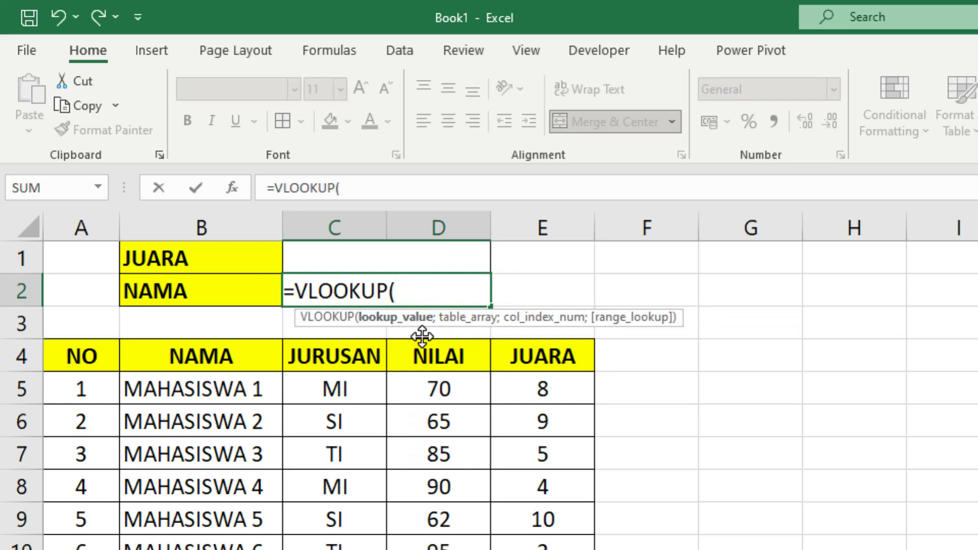
click(404, 262)
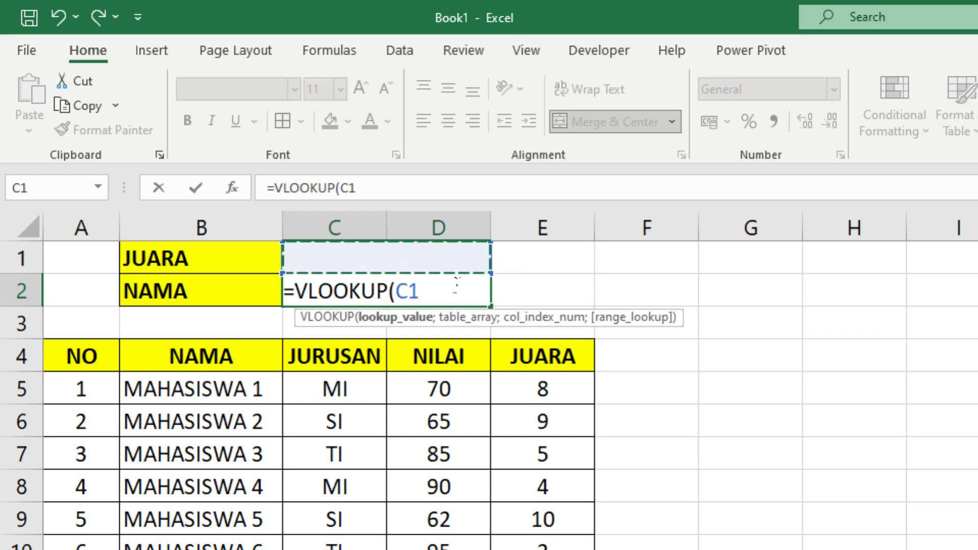
text(;)
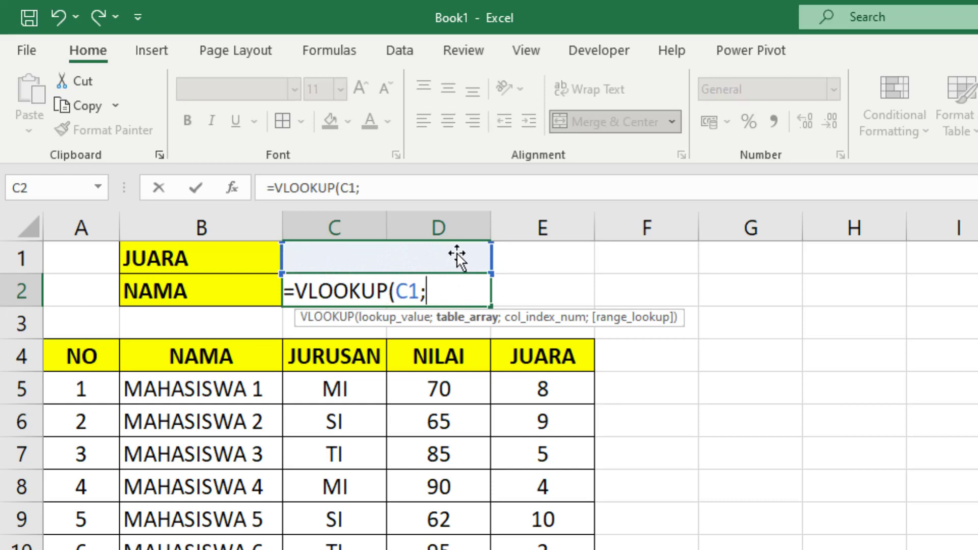
text(CHO)
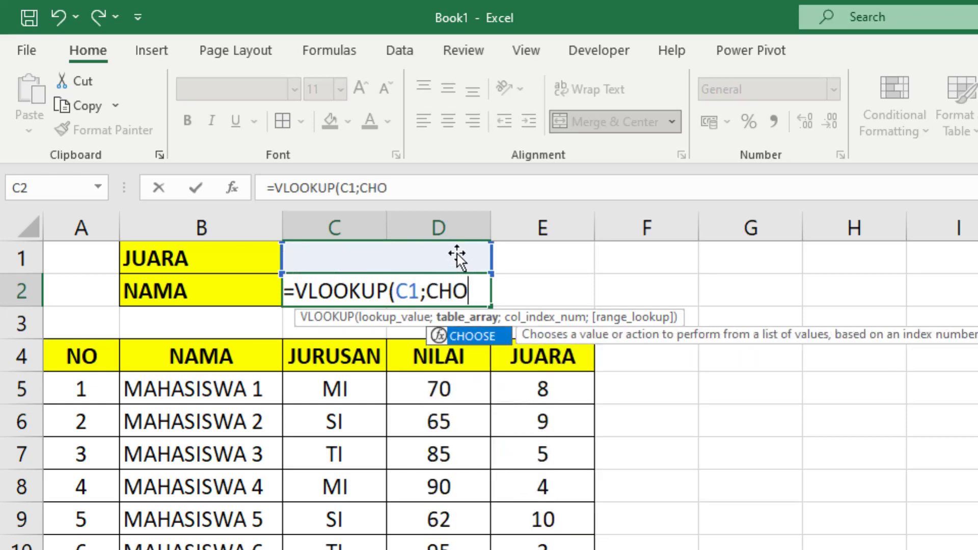
double_click(478, 334)
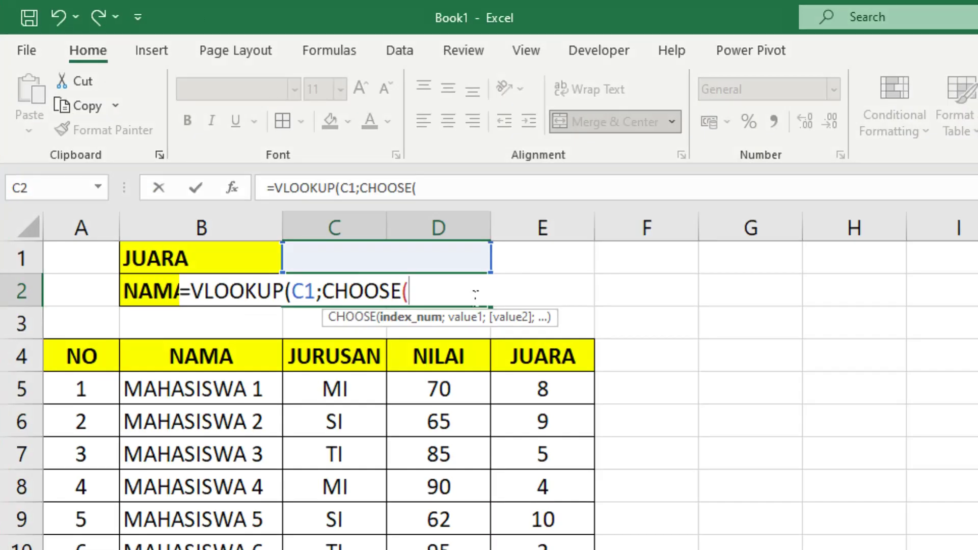
text({)
text(1)
text(\2)
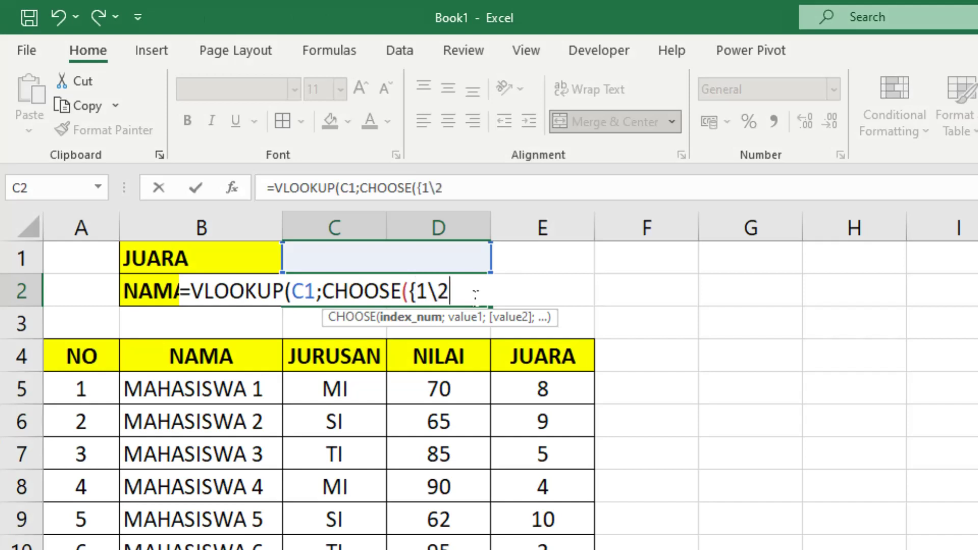
text(})
text(;)
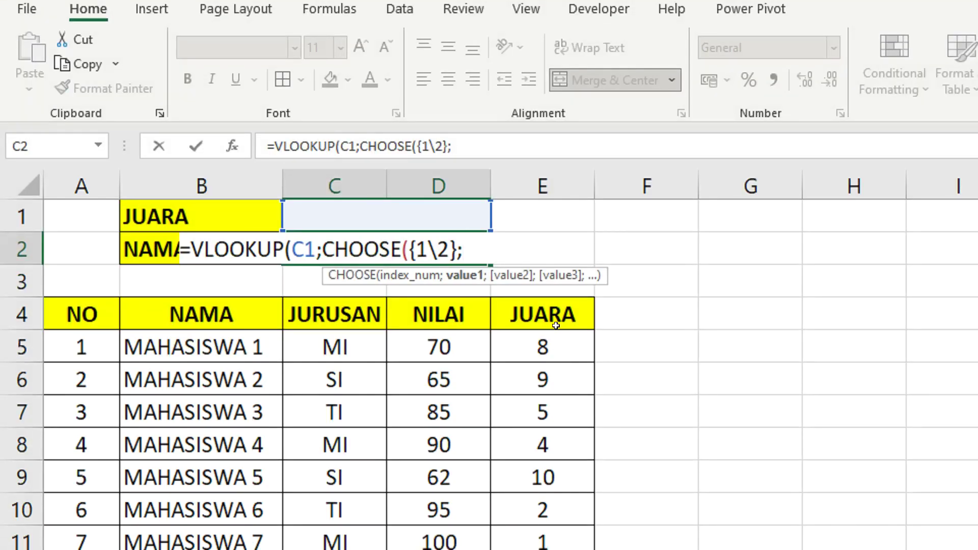
drag(555, 312, 542, 480)
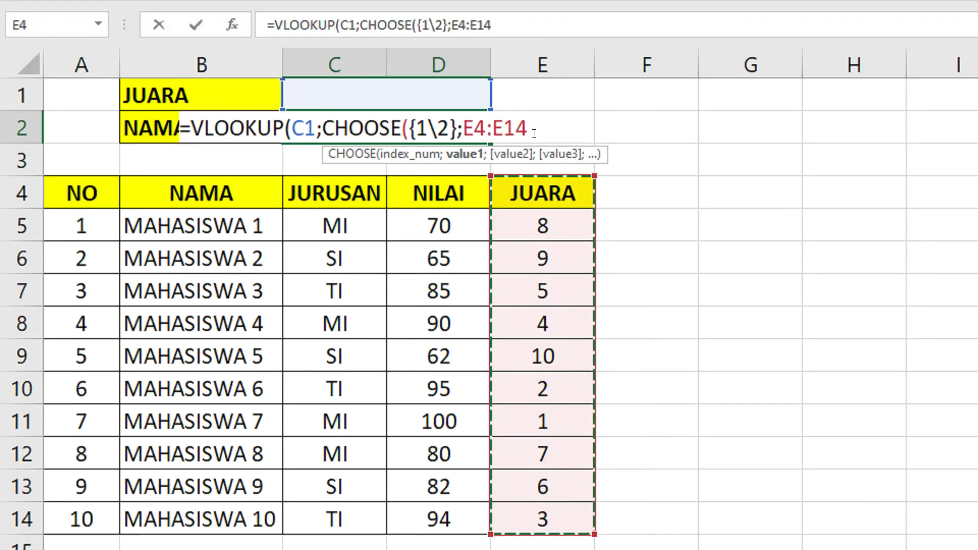
Add ;B4:B14;2; to the C2 formula after the JUARA range
text(;)
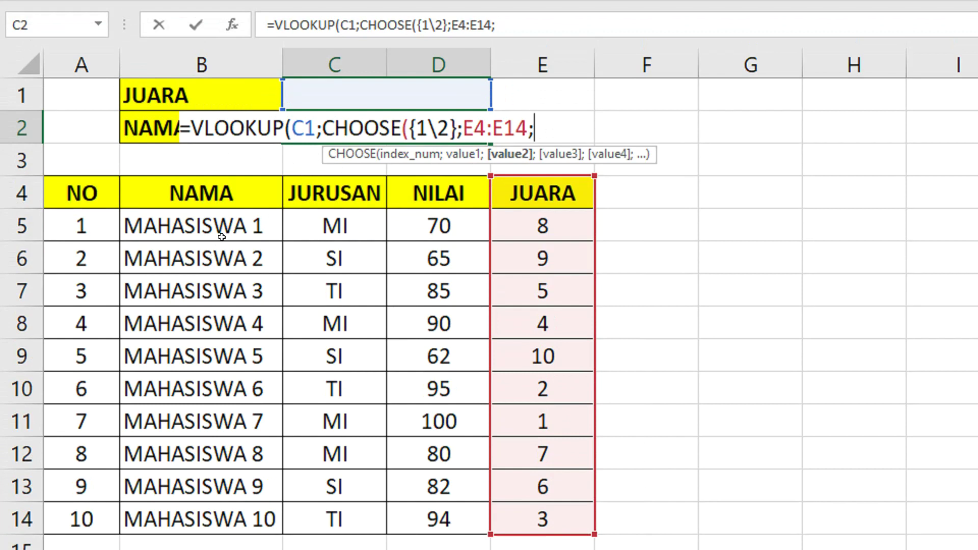
drag(224, 190, 218, 505)
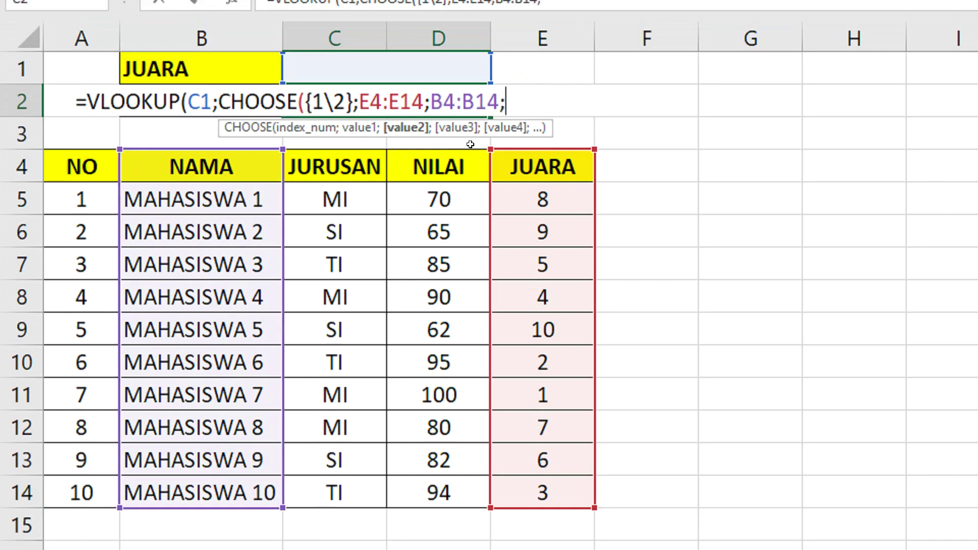
text(;)
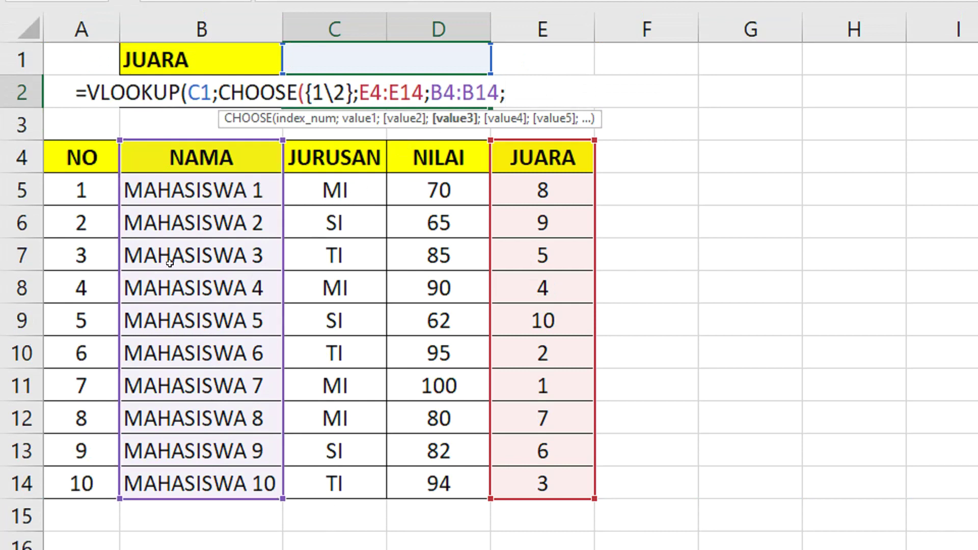
text(2)
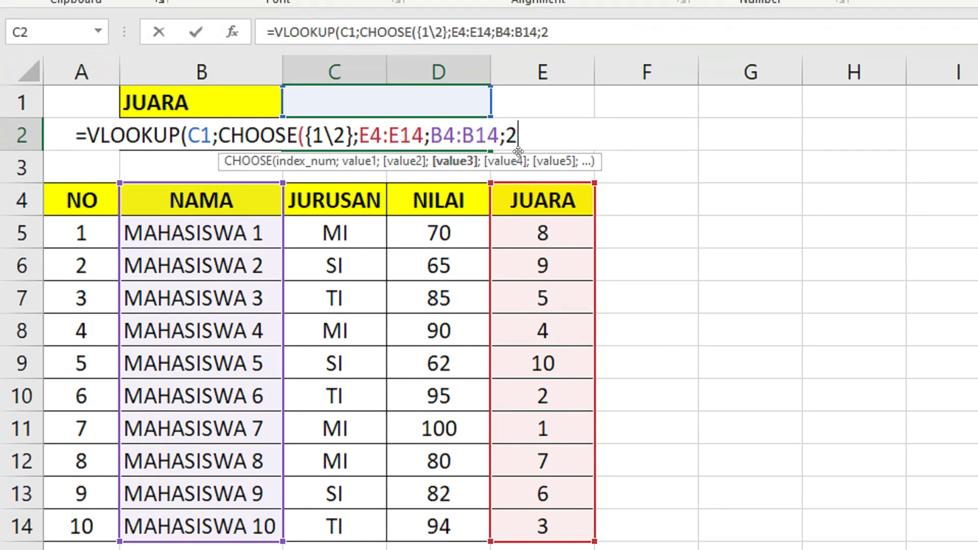
text(;)
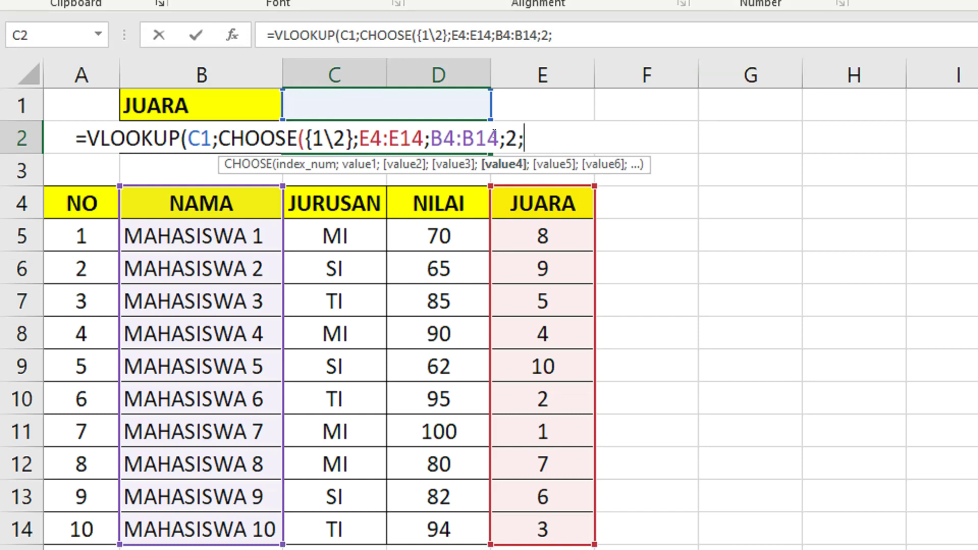
Finish C2 as =VLOOKUP(C1;CHOOSE({1\2};E4:E14;B4:B14);2;FALSE) and commit it
click(494, 134)
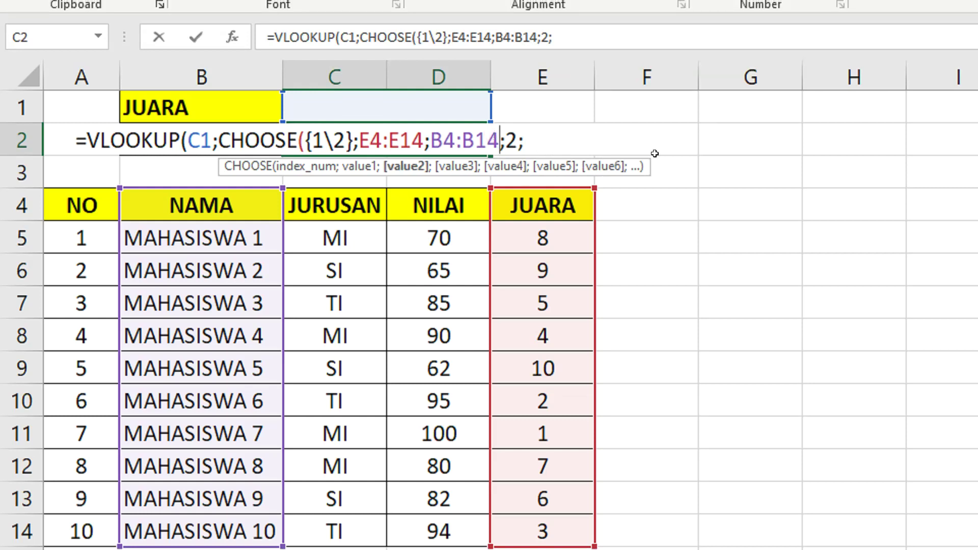
text())
key(Right)
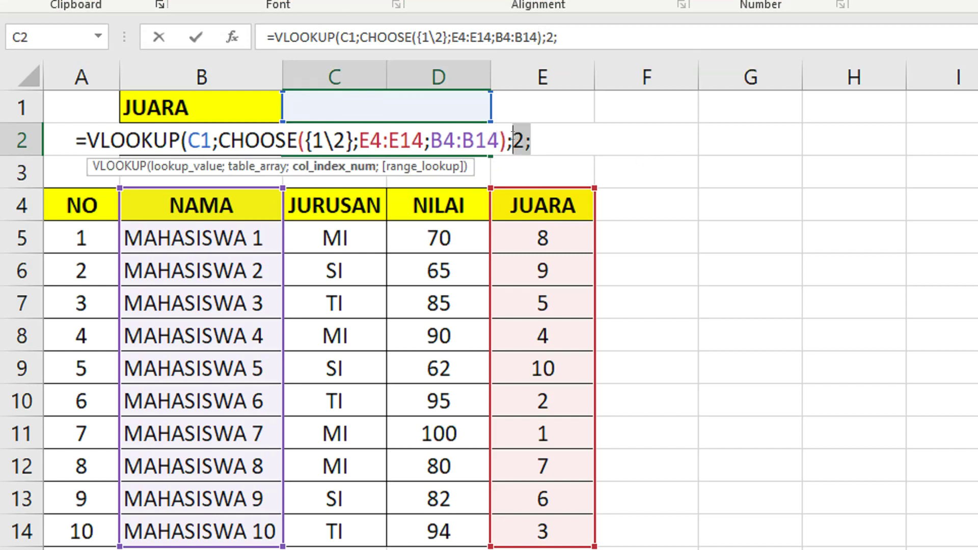
key(BackSpace)
key(BackSpace)
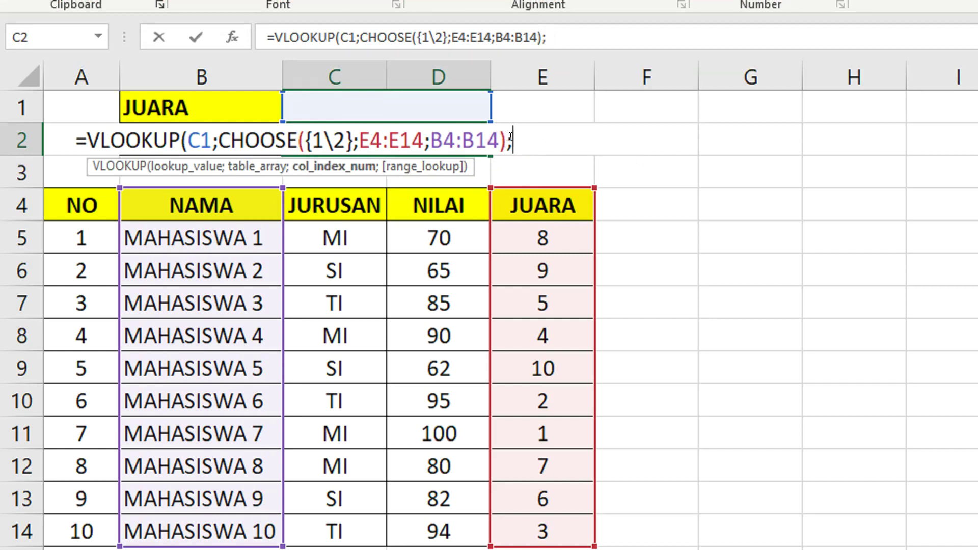
text(2;)
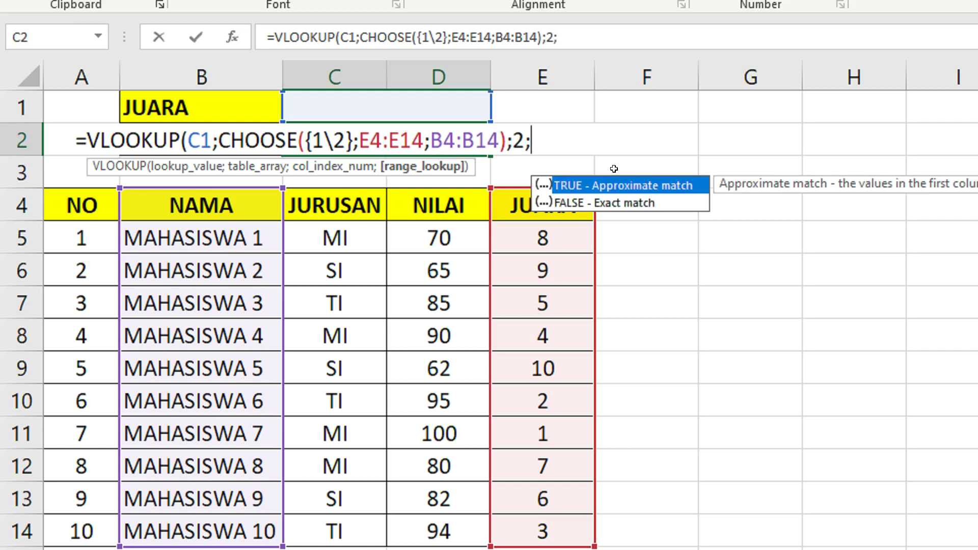
double_click(609, 201)
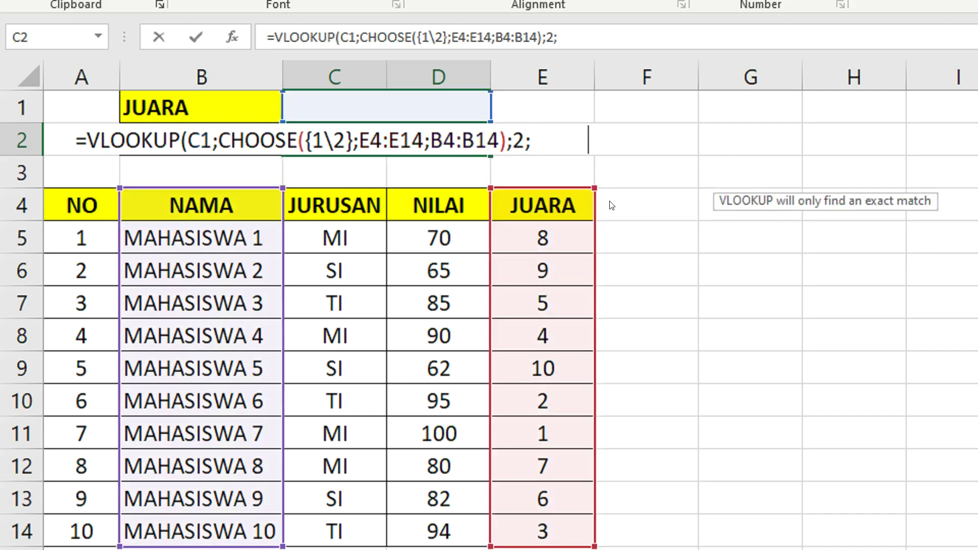
text())
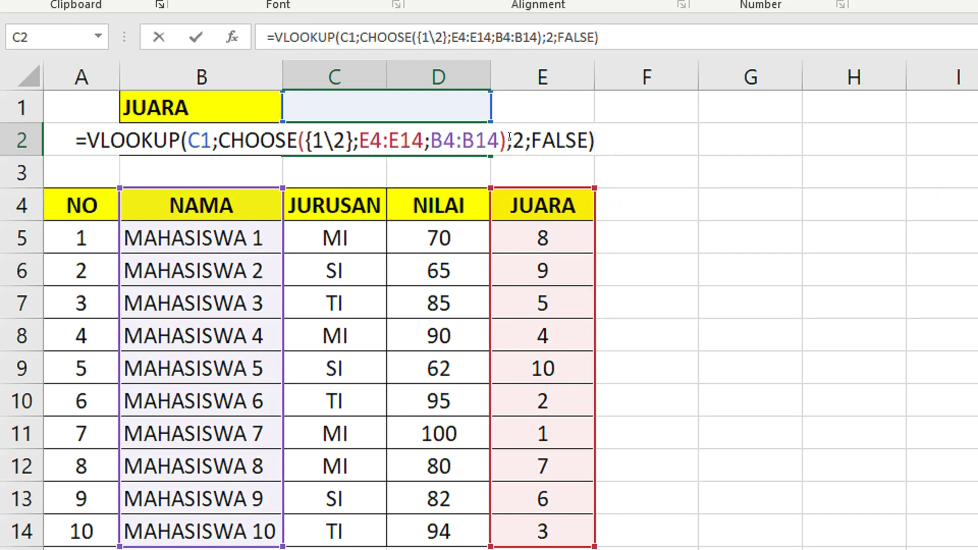
key(Return)
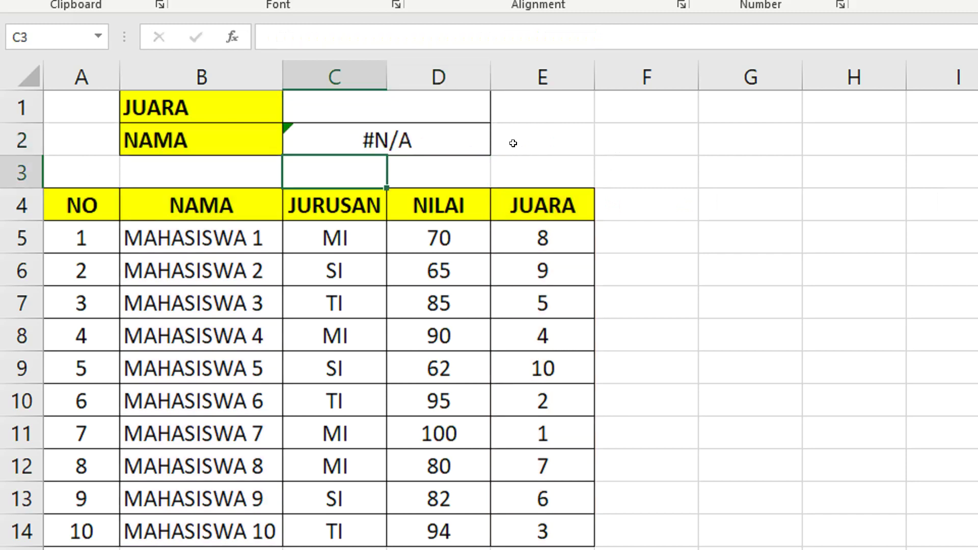
click(411, 141)
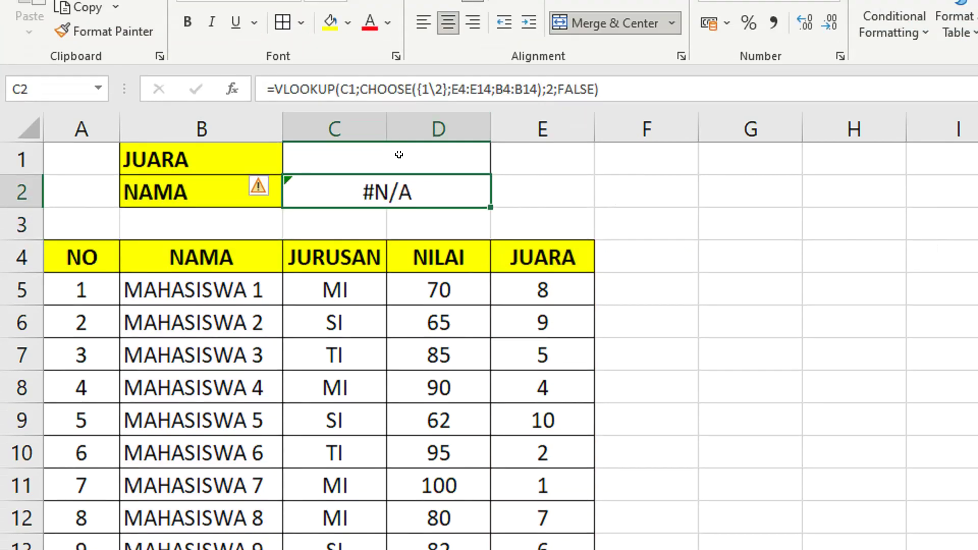
Wrap the C2 lookup in IFERROR with an empty-text "" fallback
click(439, 108)
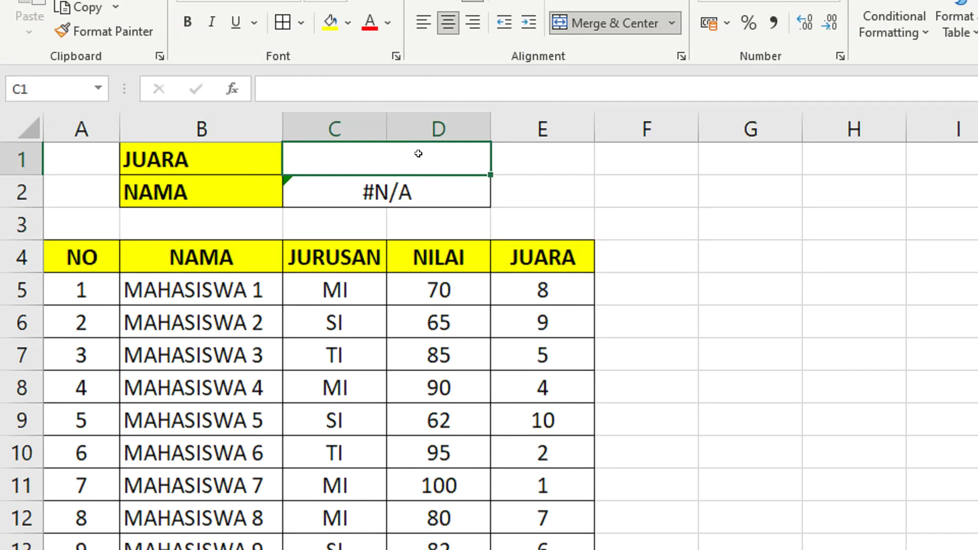
double_click(426, 187)
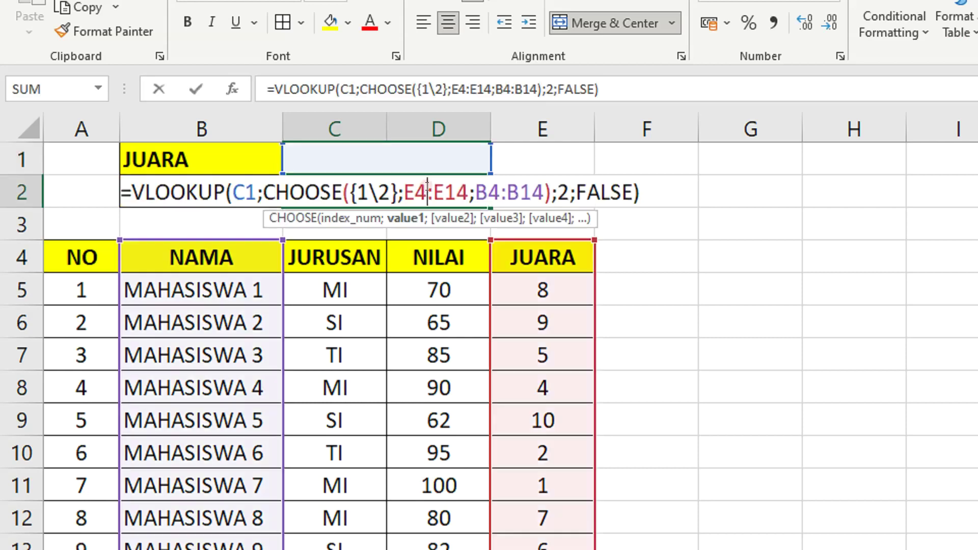
click(131, 181)
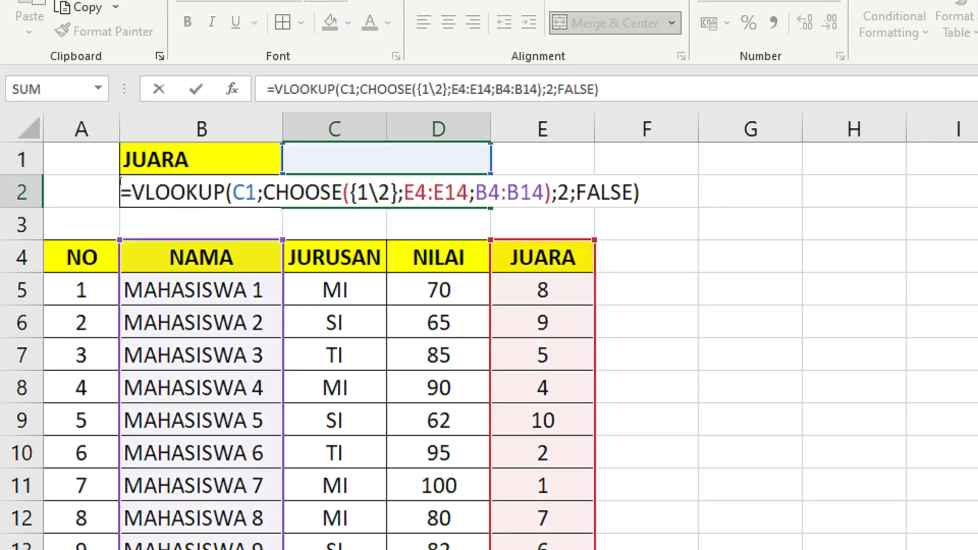
text(IFER)
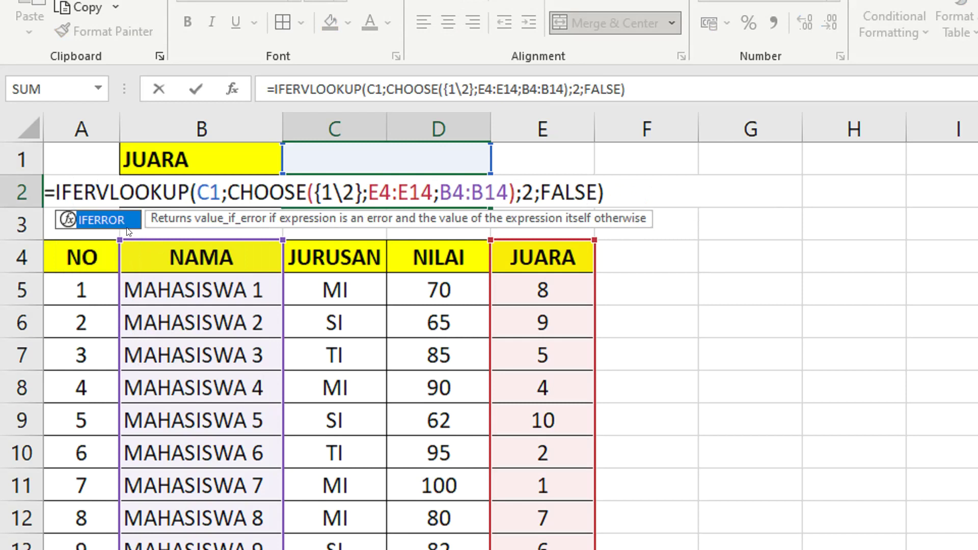
double_click(130, 225)
click(655, 191)
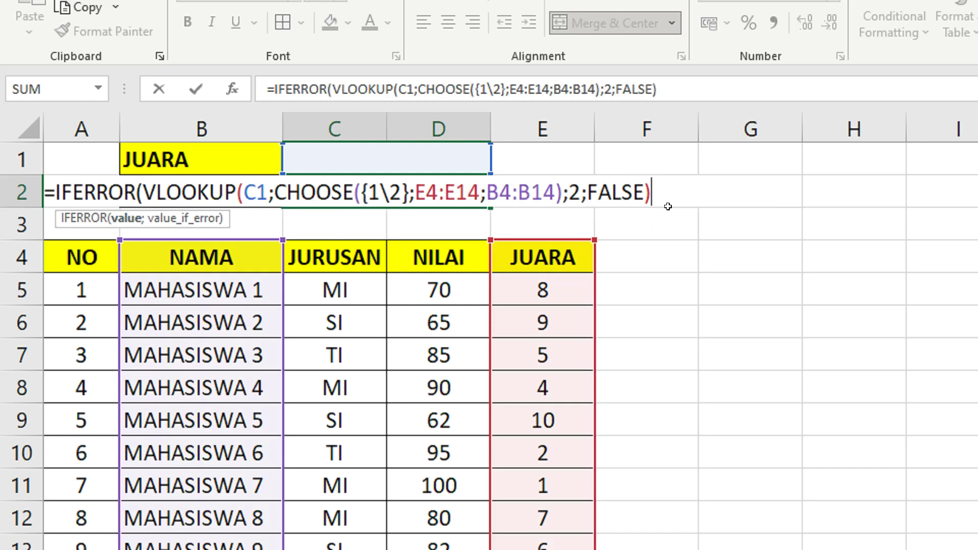
text("")
text())
key(Return)
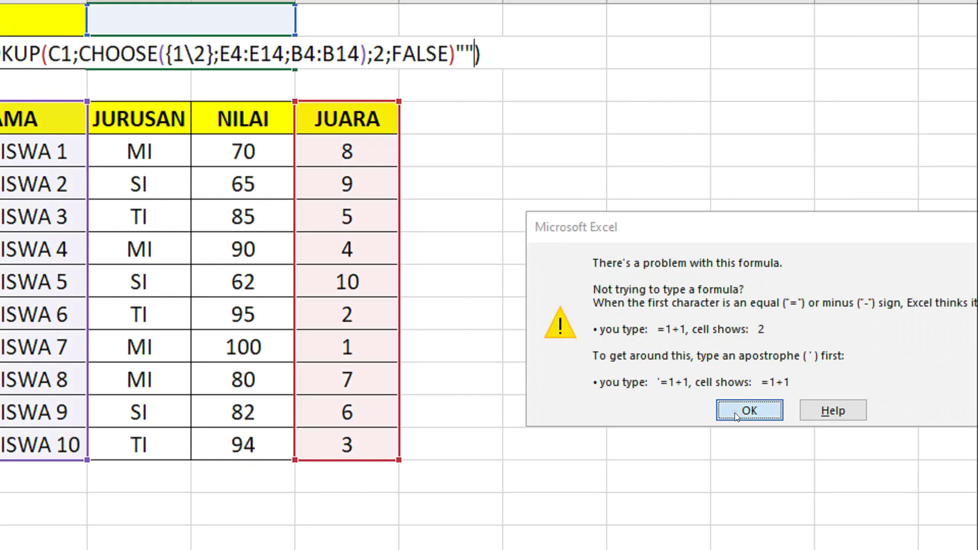
Dismiss the formula error, add the missing semicolon before "", and commit the IFERROR formula
click(946, 546)
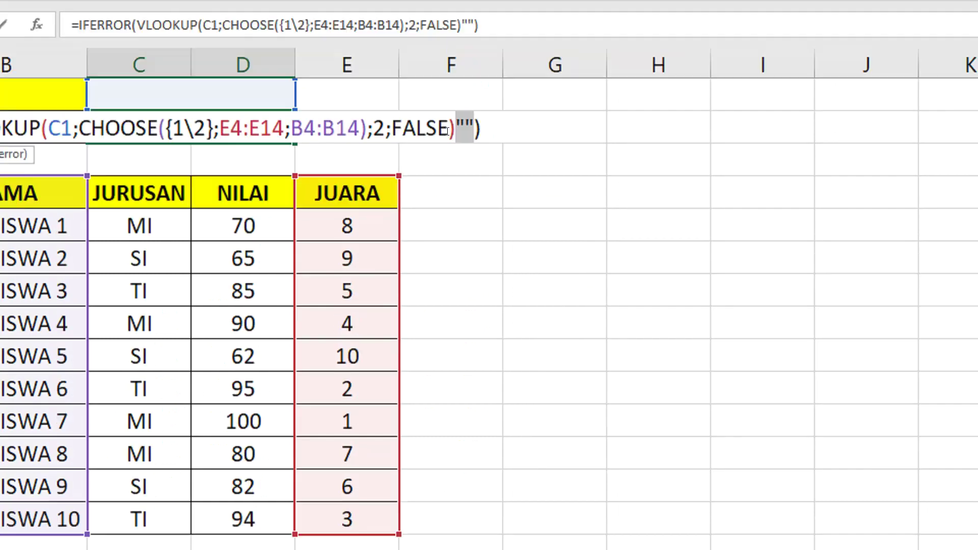
click(458, 155)
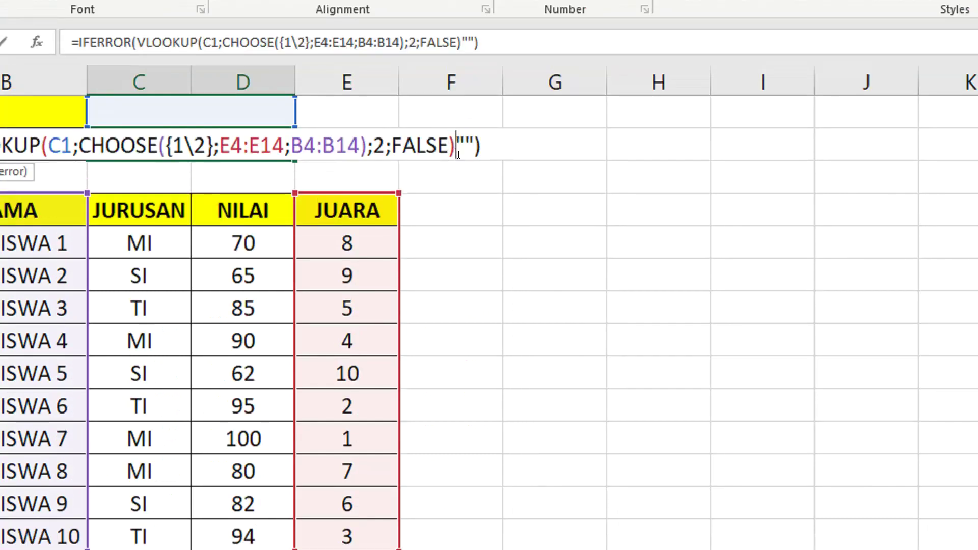
text(;)
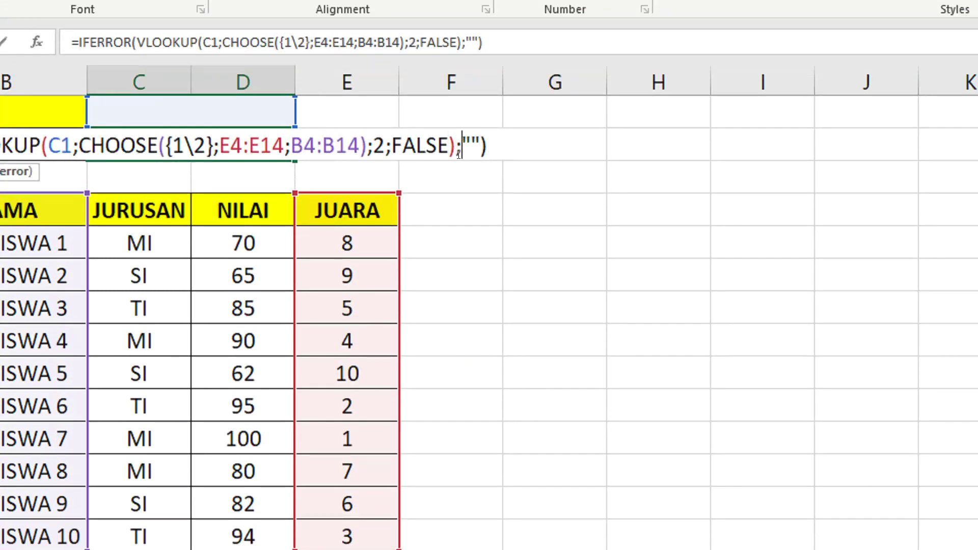
key(Return)
click(221, 134)
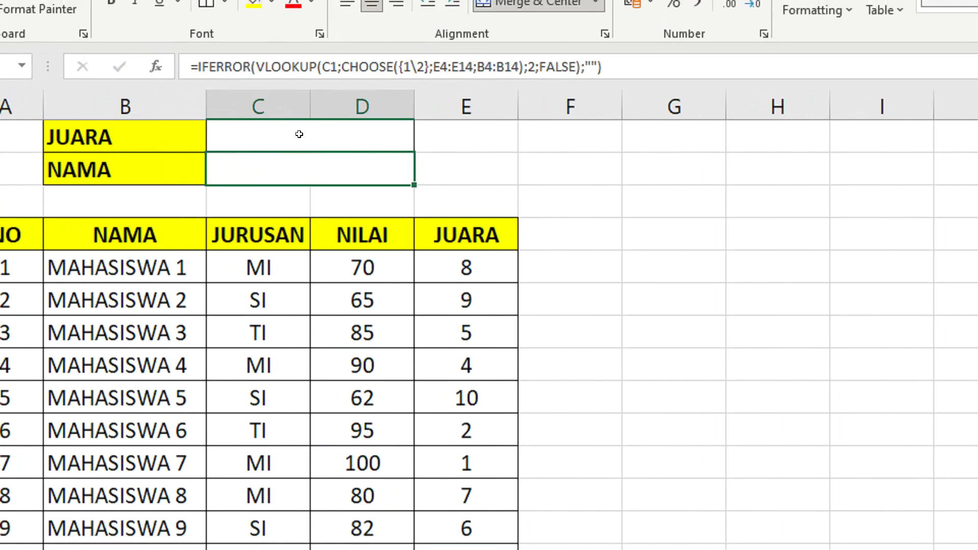
click(299, 134)
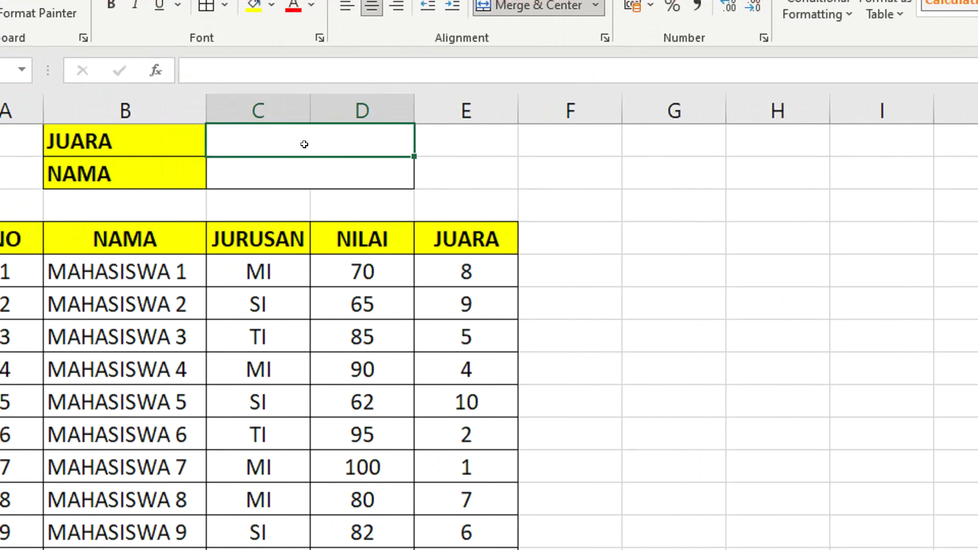
Test ranks 1 and 2 in C1, comparing C2's name with the table row
click(313, 175)
click(319, 135)
text(1)
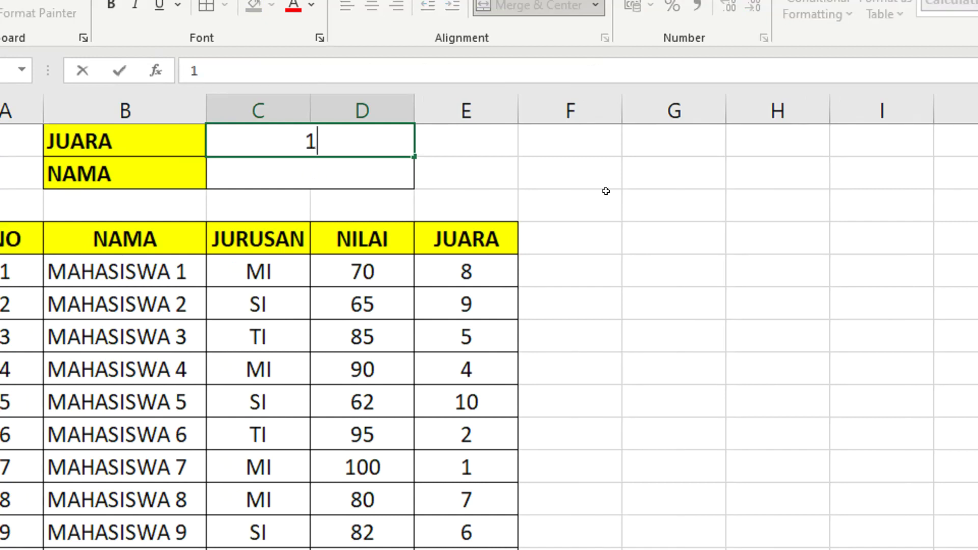
key(Return)
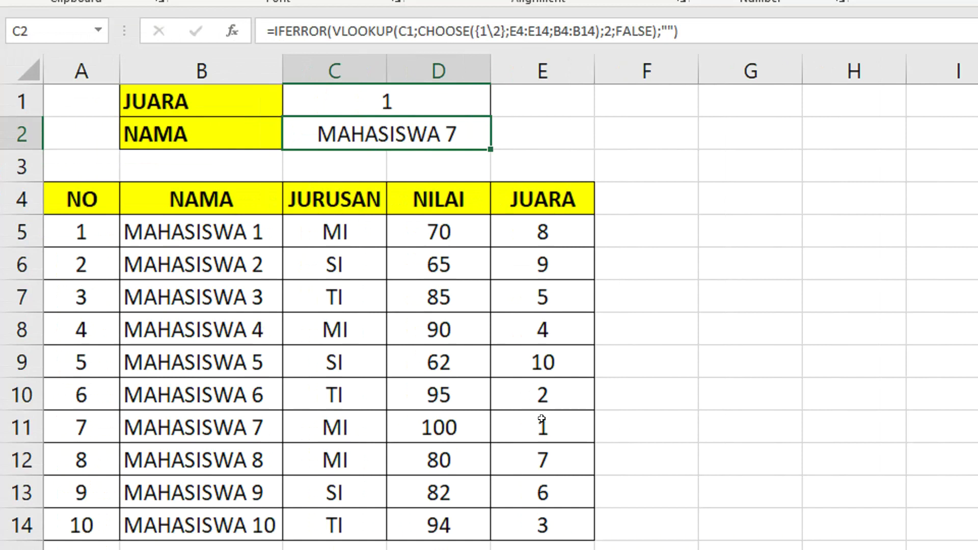
drag(540, 446, 213, 408)
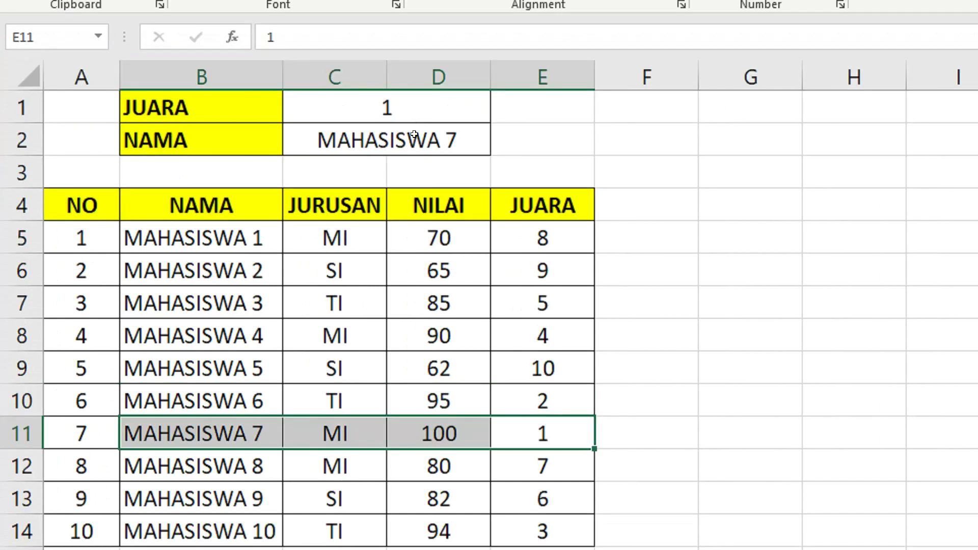
click(409, 81)
text(2)
key(Return)
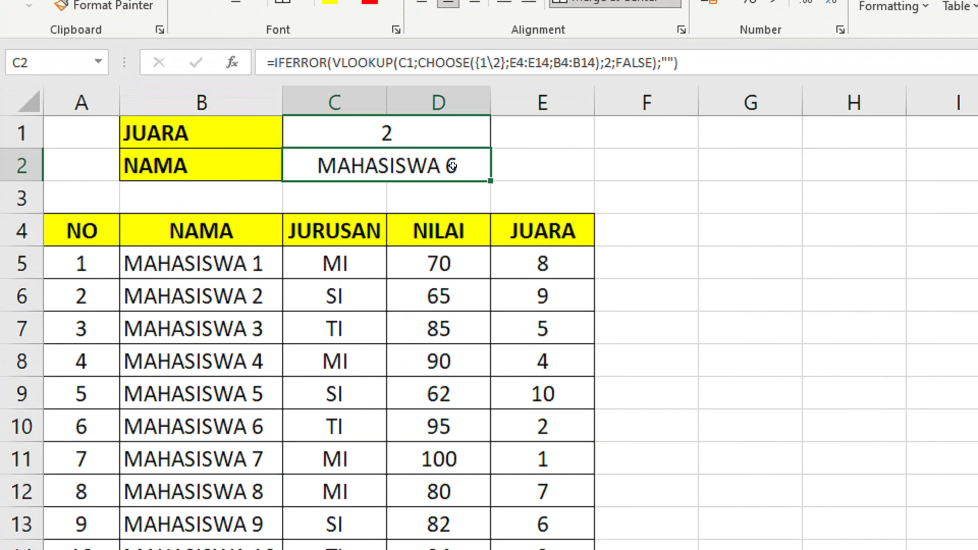
Enter rank 10 in C1 and verify C2 returns MAHASISWA 5 from the table
click(433, 134)
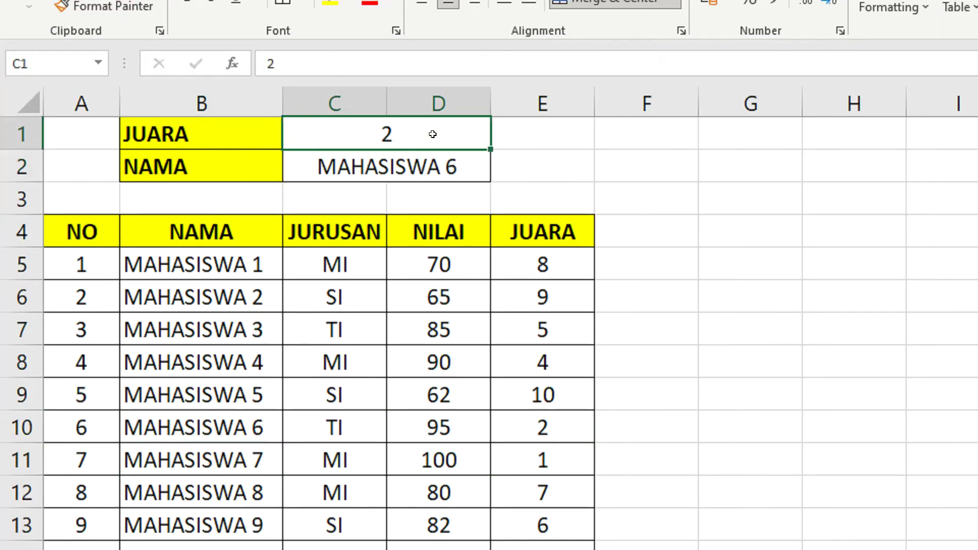
text(`0)
key(BackSpace)
key(BackSpace)
text(10)
key(Return)
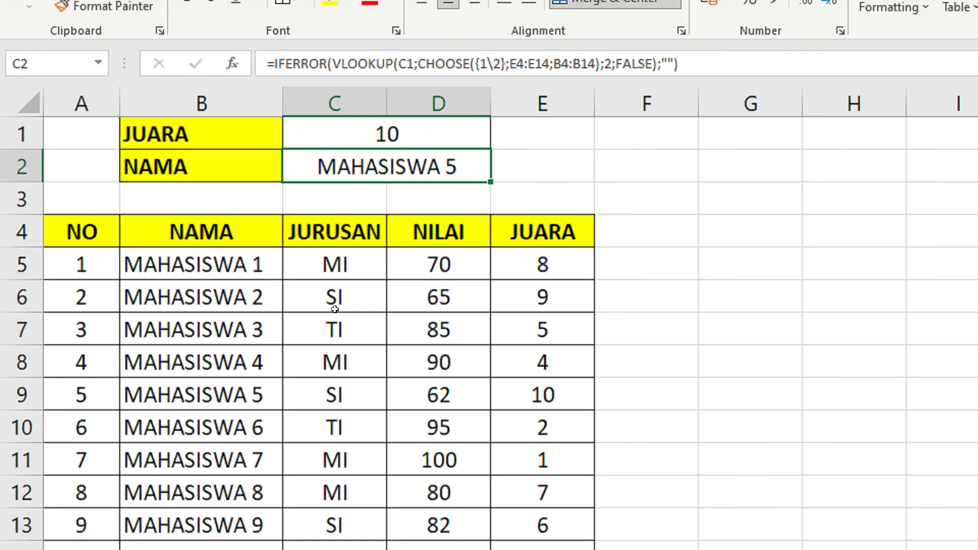
click(253, 393)
drag(253, 394, 537, 398)
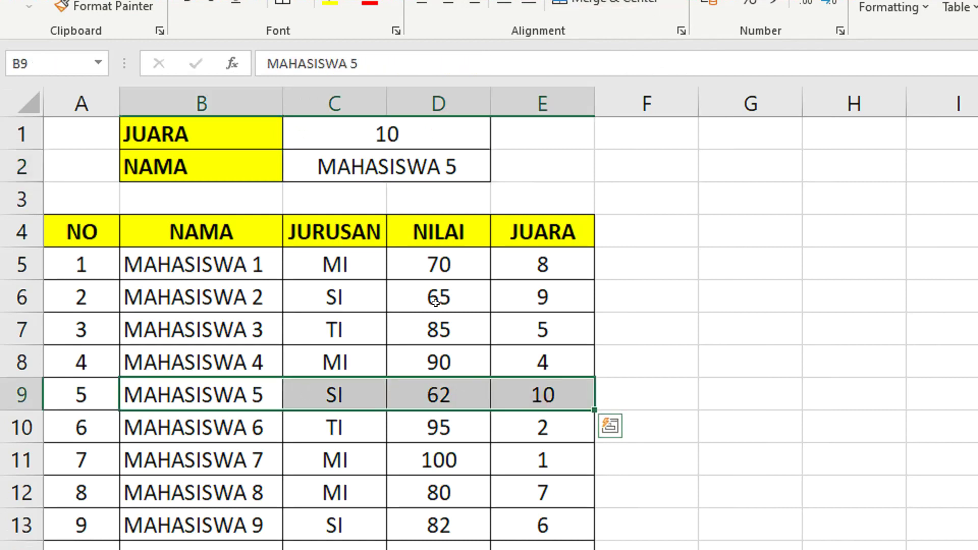
click(409, 140)
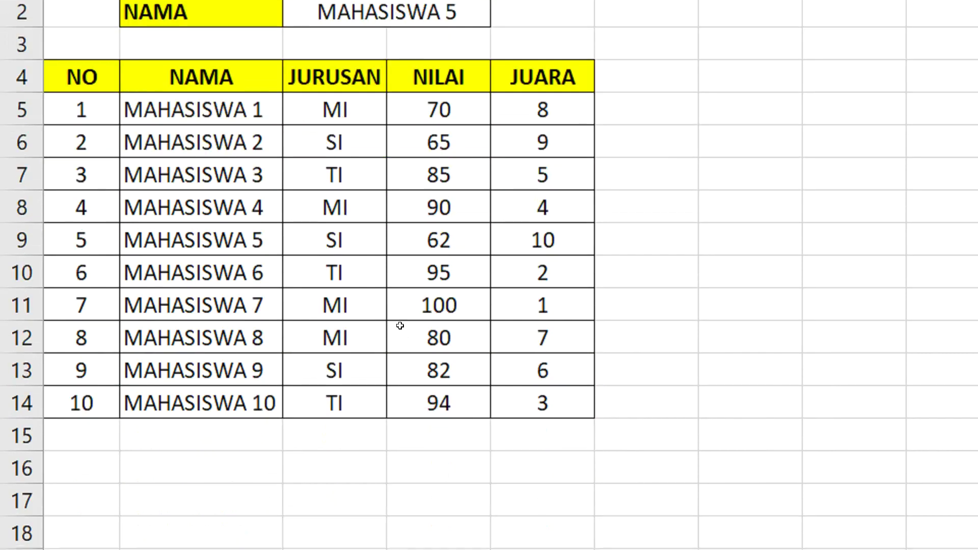